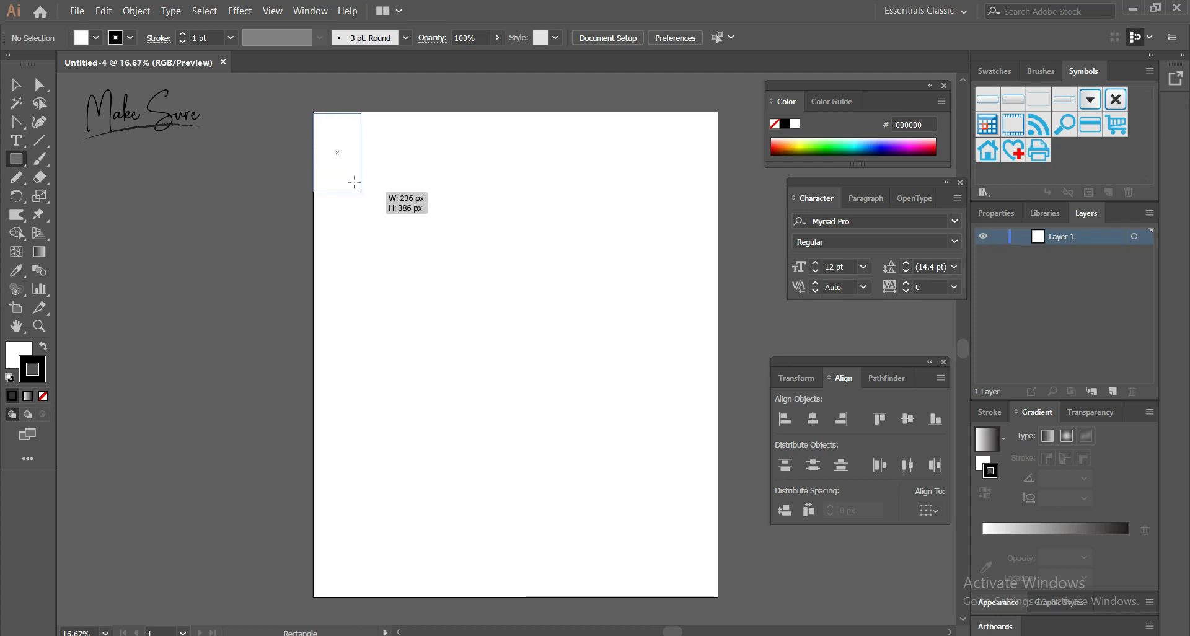
Draw a 2000 × 2400 px rectangle covering the artboard with a gradient fill and no stroke
left_click_drag(313, 112, 718, 597)
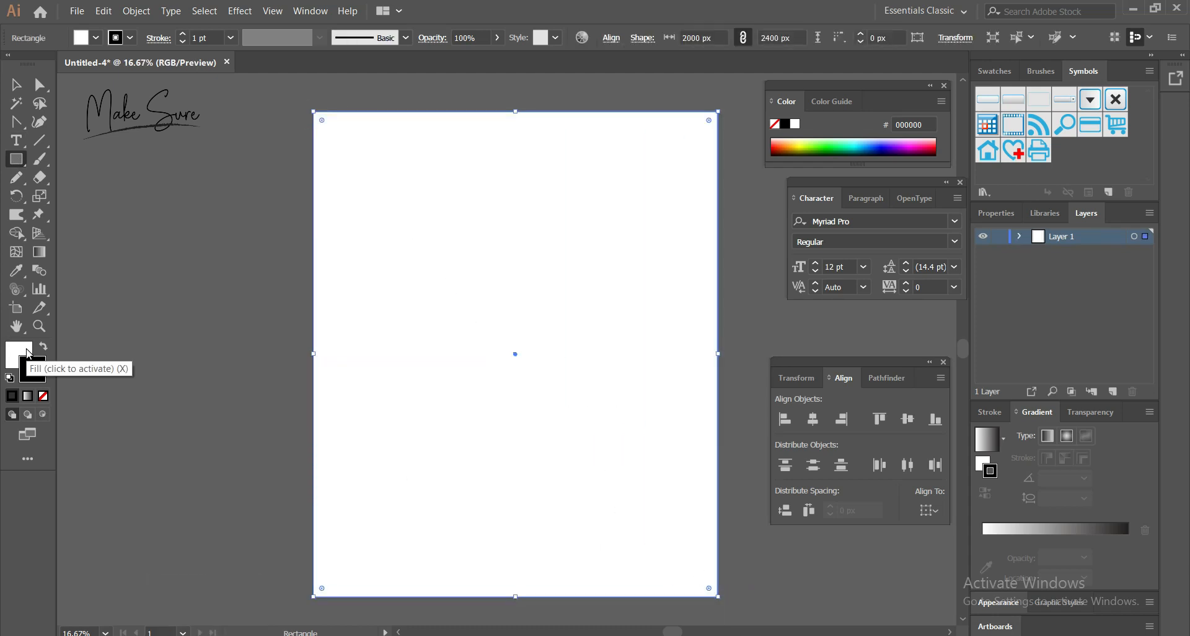
left_click(42, 396)
left_click(28, 396)
left_click(42, 397)
left_click(18, 353)
left_click(27, 396)
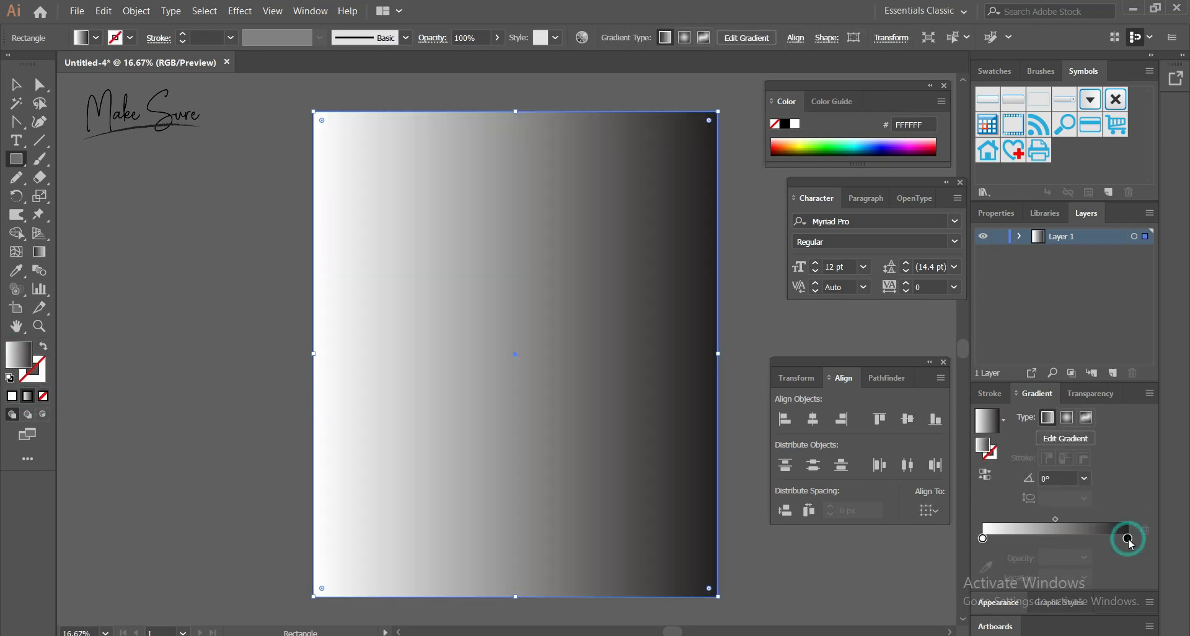
Change the black stop of the background rectangle's gradient to very dark purple 23002A
double_click(1127, 538)
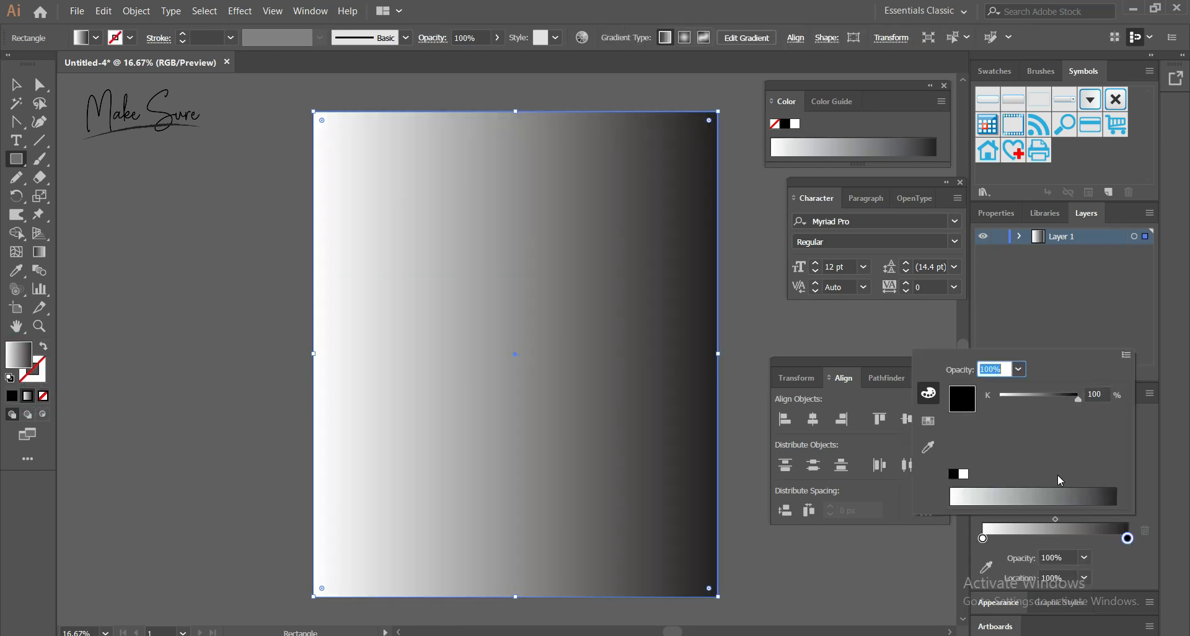
left_click(927, 421)
left_click(1049, 404)
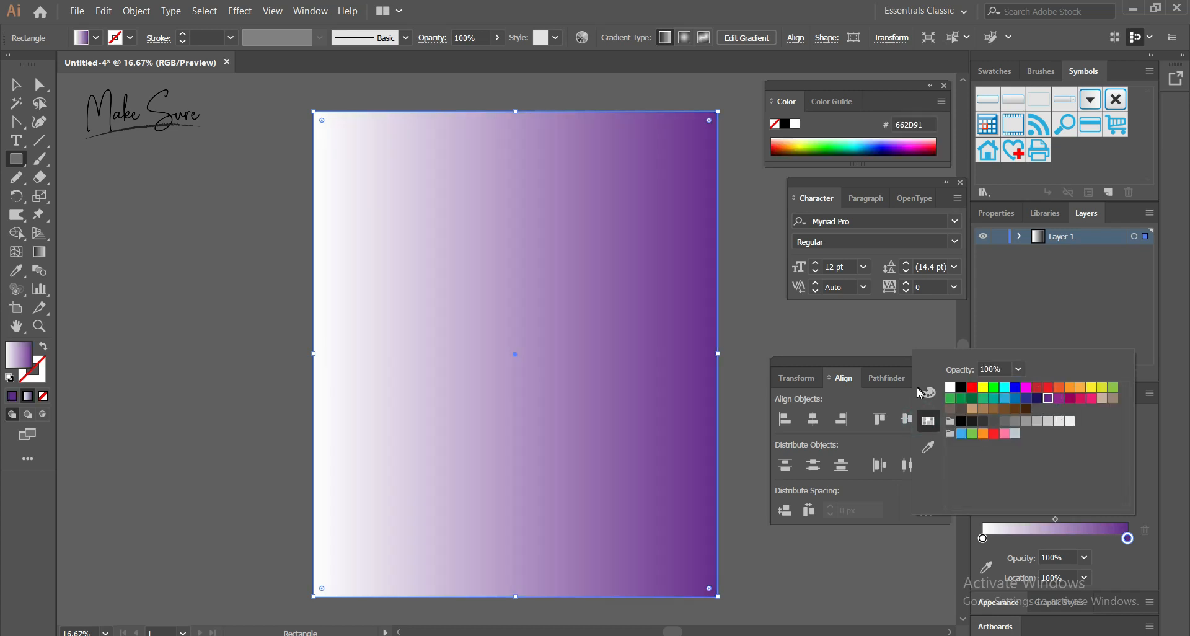
left_click(928, 392)
left_click_drag(1078, 495, 1088, 494)
Change the white stop of the background gradient to purple 662D91
left_click(982, 538)
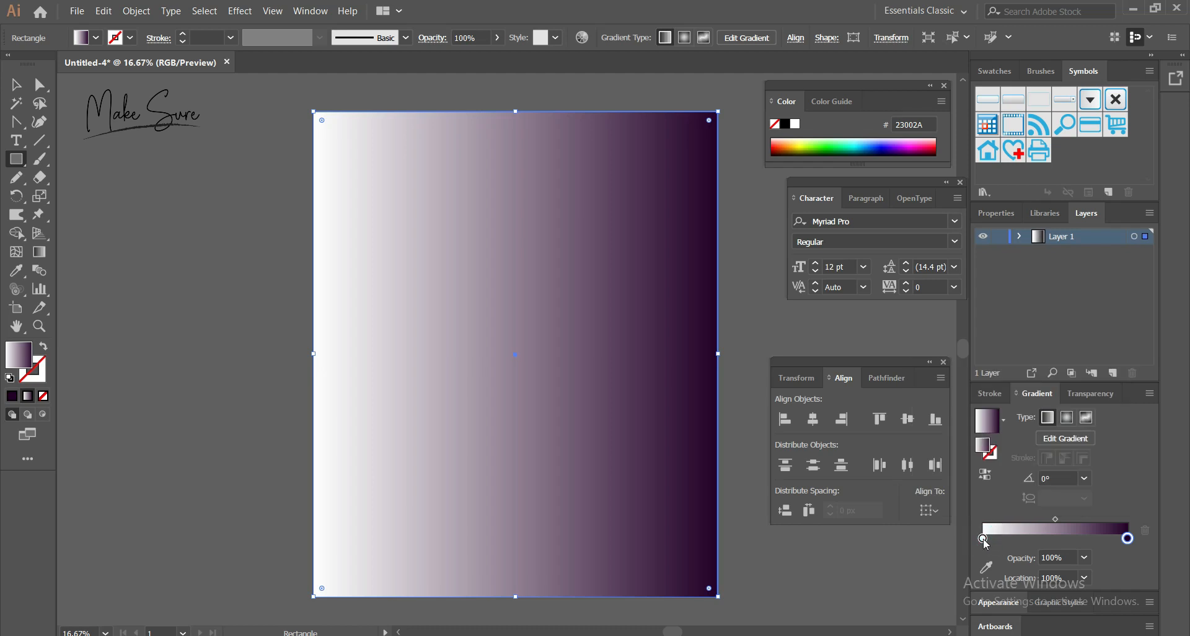
double_click(983, 538)
left_click(933, 421)
left_click(1047, 404)
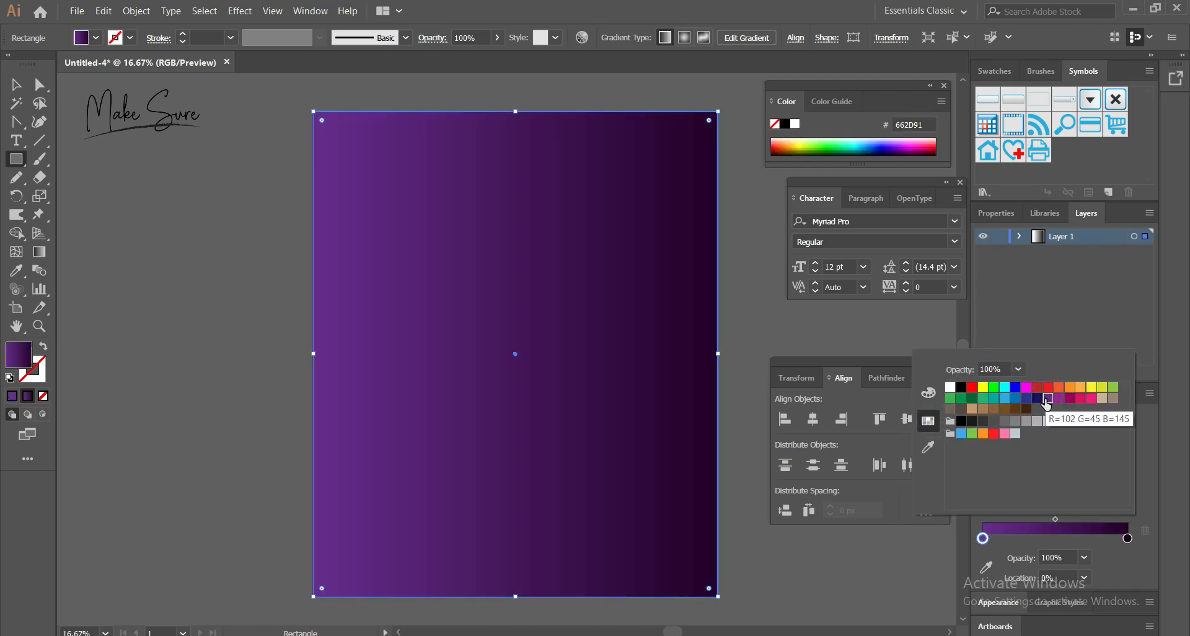
Make the background gradient radial and shift its midpoint to about 35% towards the purple stop
left_click(1068, 334)
left_click(1067, 423)
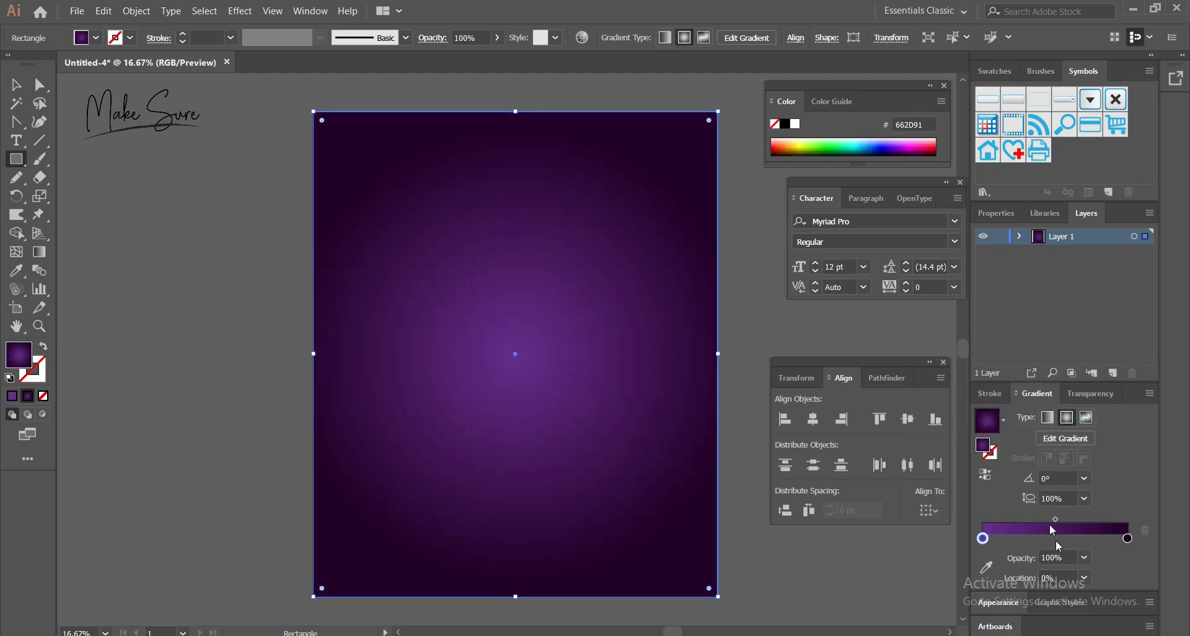
left_click_drag(1048, 521, 1034, 517)
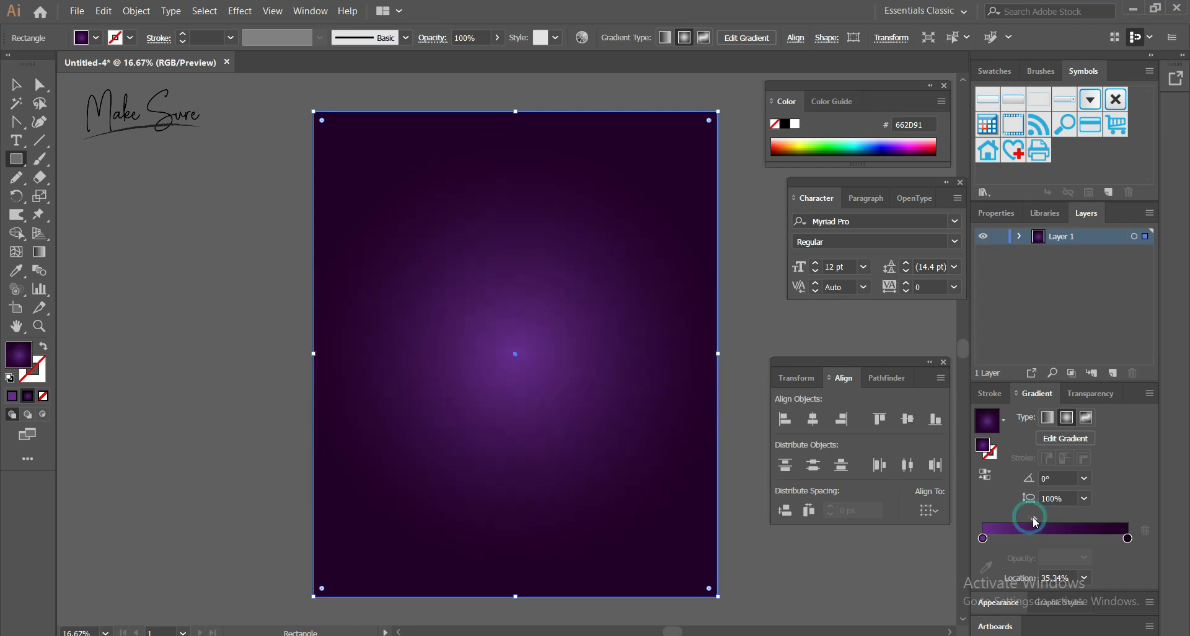
Draw four freehand wavy curves with small loops across the middle of the artboard, extending past both edges, using the Pencil tool
left_click(16, 177)
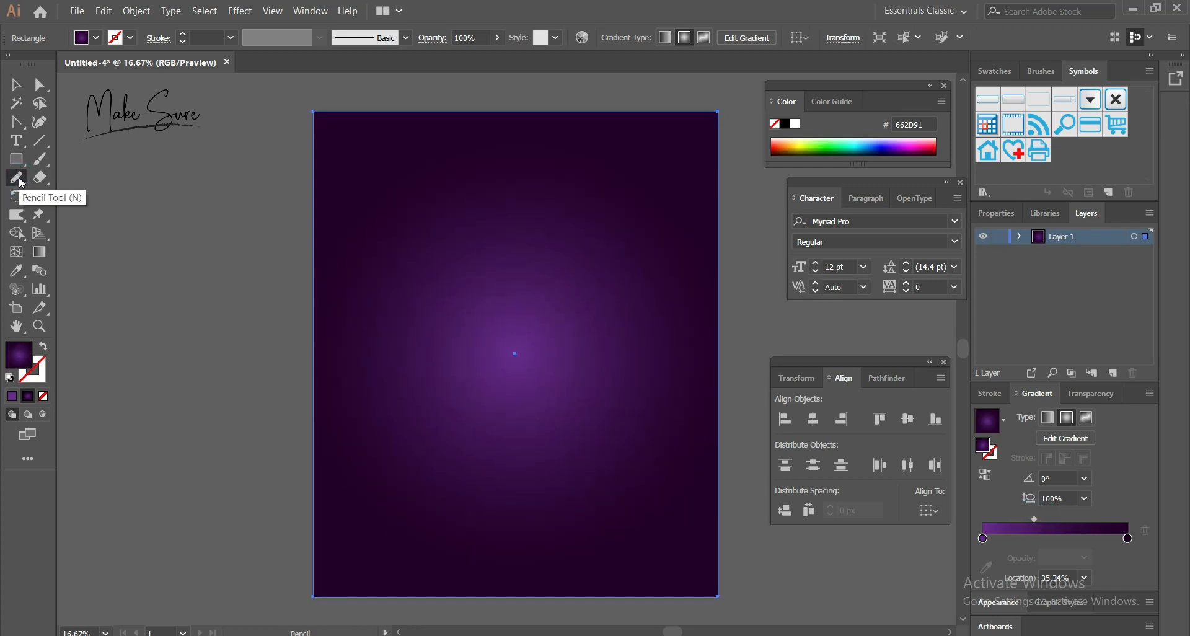
key("space")
left_click_drag(215, 236, 179, 219)
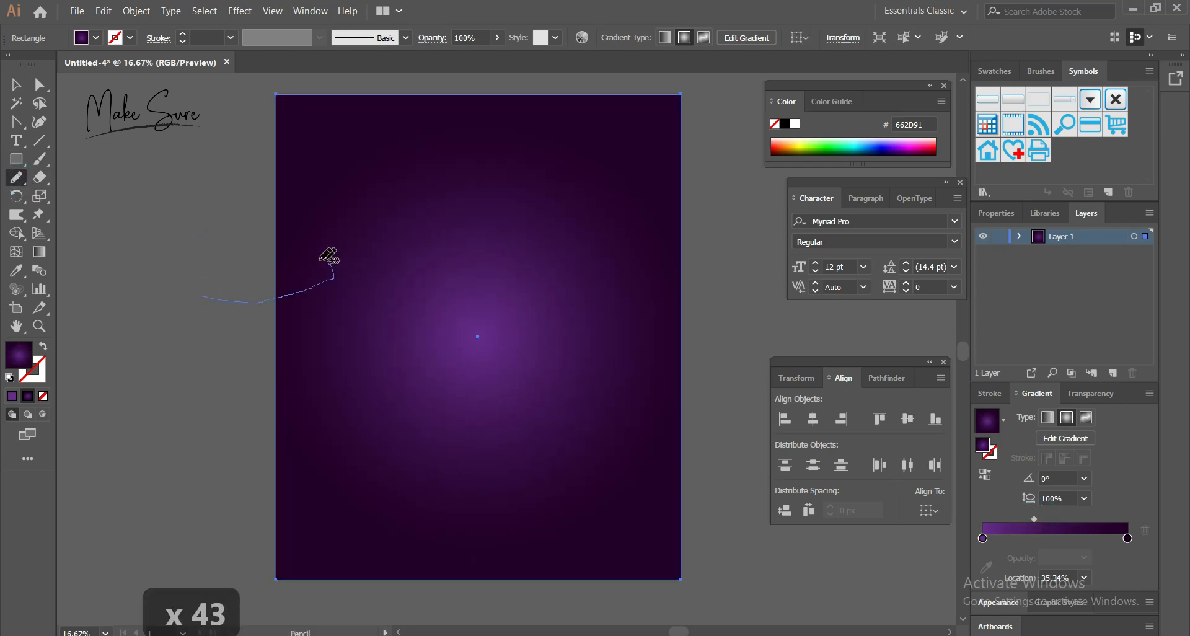
left_click_drag(470, 272, 540, 255)
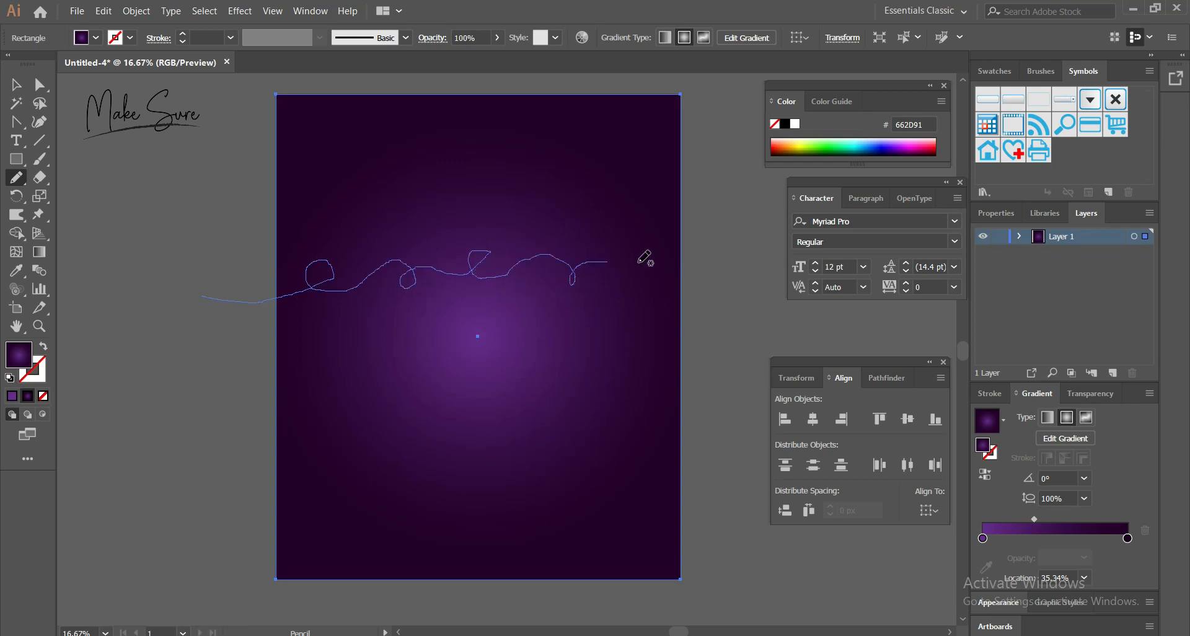
left_click_drag(732, 226, 733, 223)
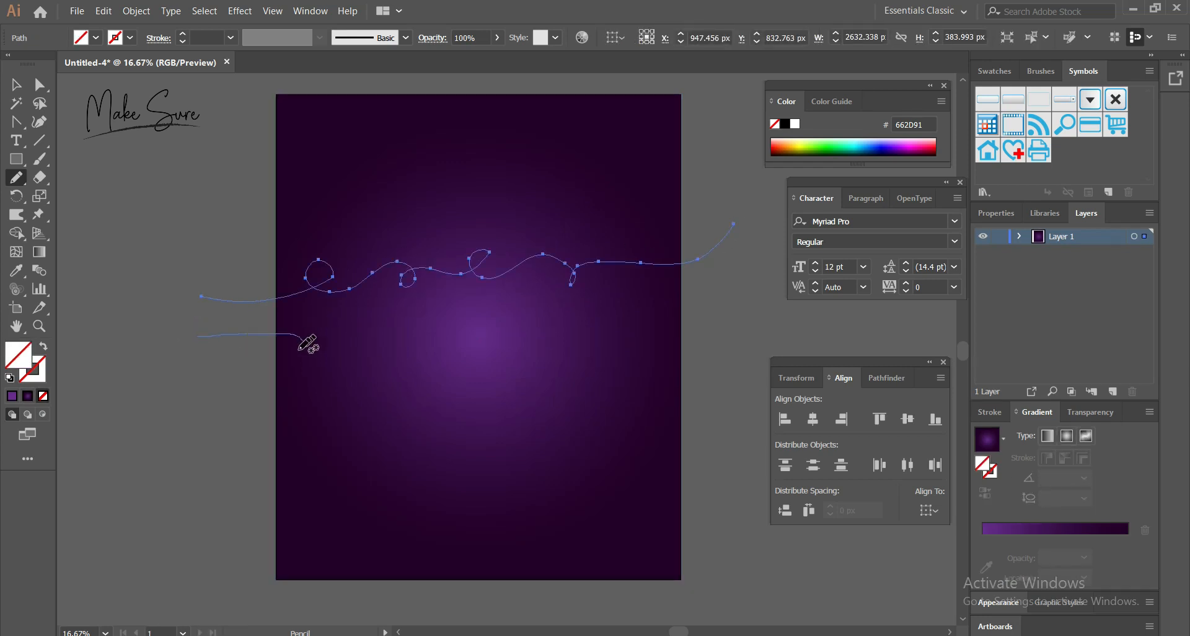
left_click_drag(754, 261, 752, 261)
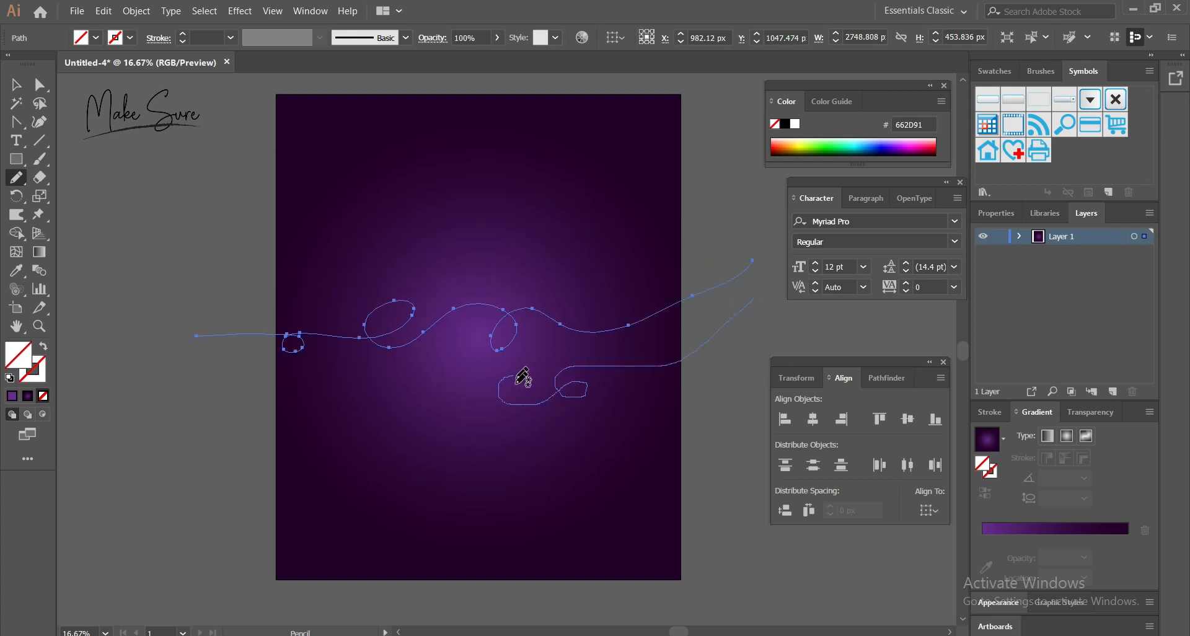
left_click_drag(202, 354, 201, 359)
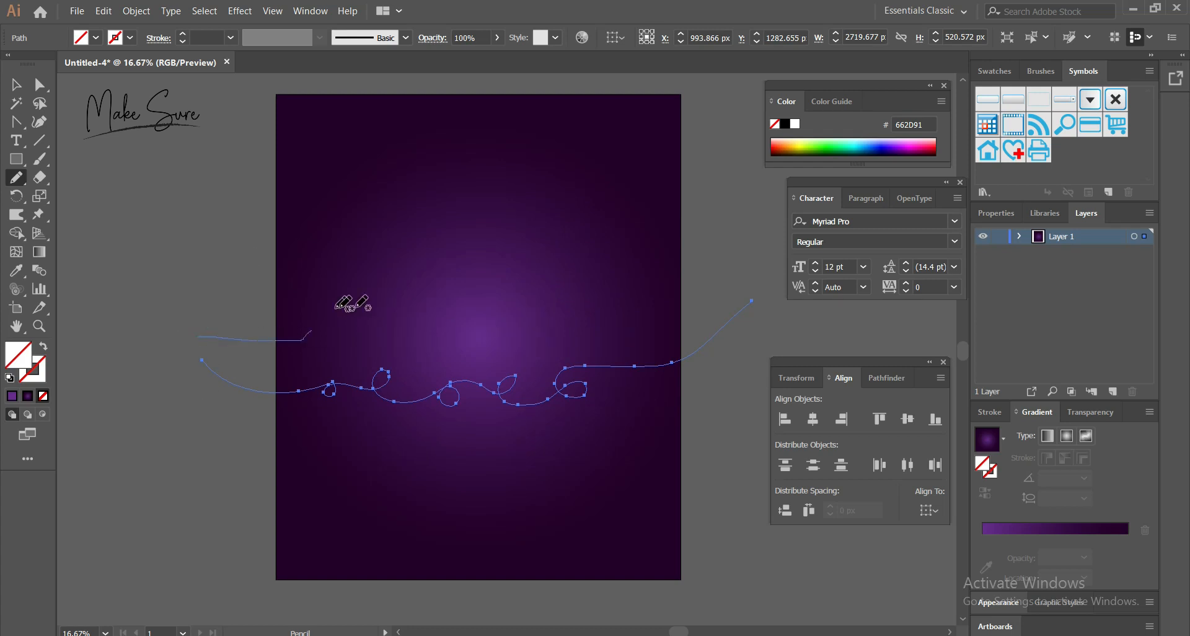
left_click_drag(727, 285, 730, 283)
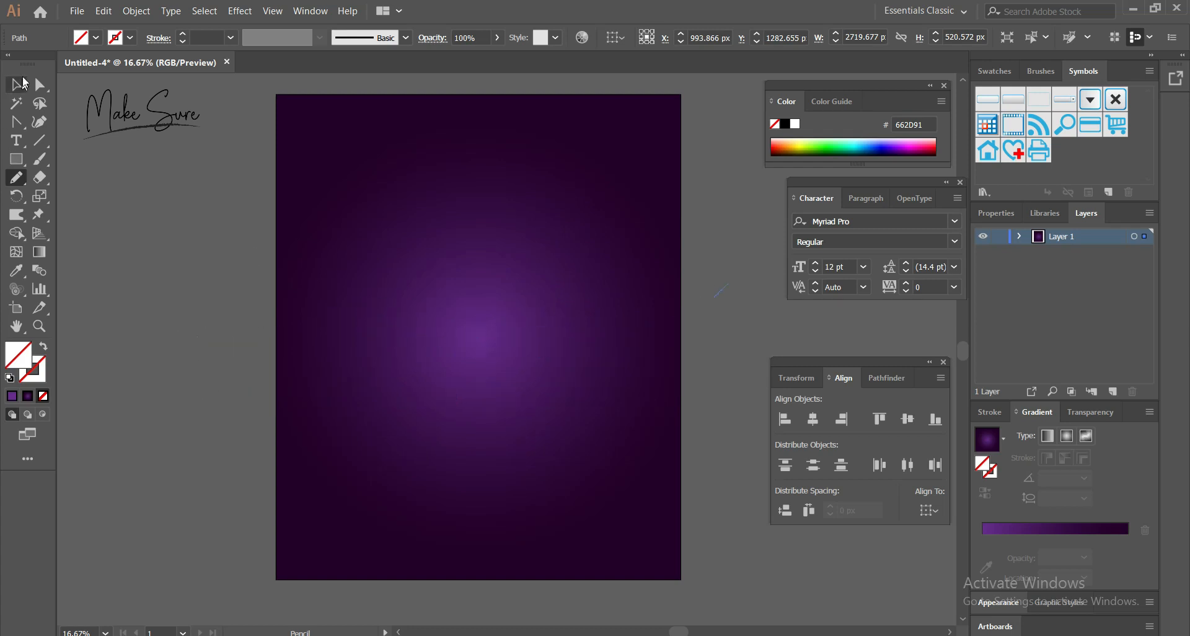
Move one of the middle curves up near the top one and give all four pencil curves a white stroke
left_click(16, 84)
left_click_drag(178, 162, 253, 429)
left_click_drag(341, 335, 347, 267)
left_click_drag(159, 212, 228, 462)
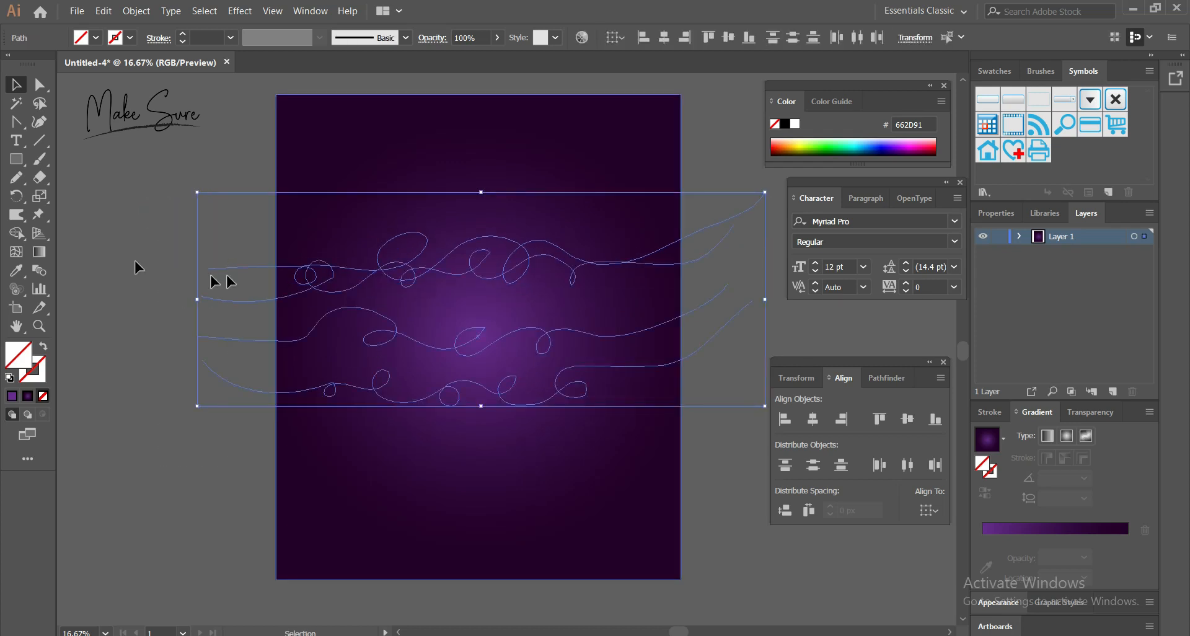
left_click(129, 37)
left_click(31, 67)
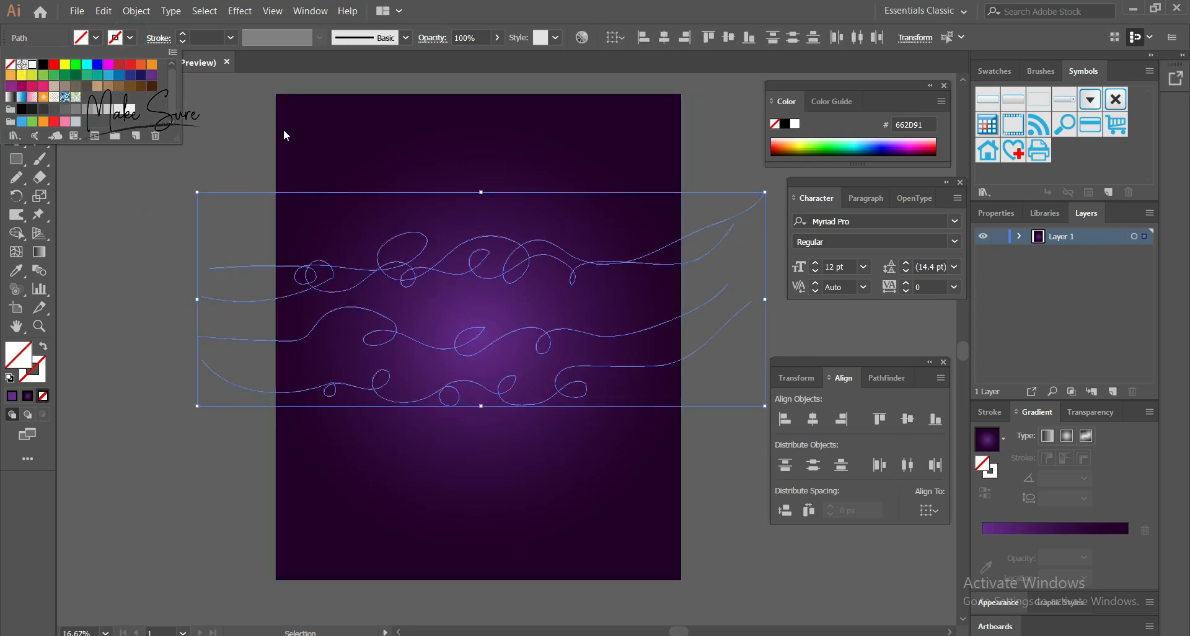
Move the raised curve down between the first and third curves, undoing the stray move made after it
left_click(250, 272)
left_click_drag(238, 269, 249, 320)
left_click_drag(384, 345, 389, 406)
key("ctrl+z")
Lock the background rectangle in the layer list and move the lowest curve slightly down
left_click(1020, 236)
left_click(997, 318)
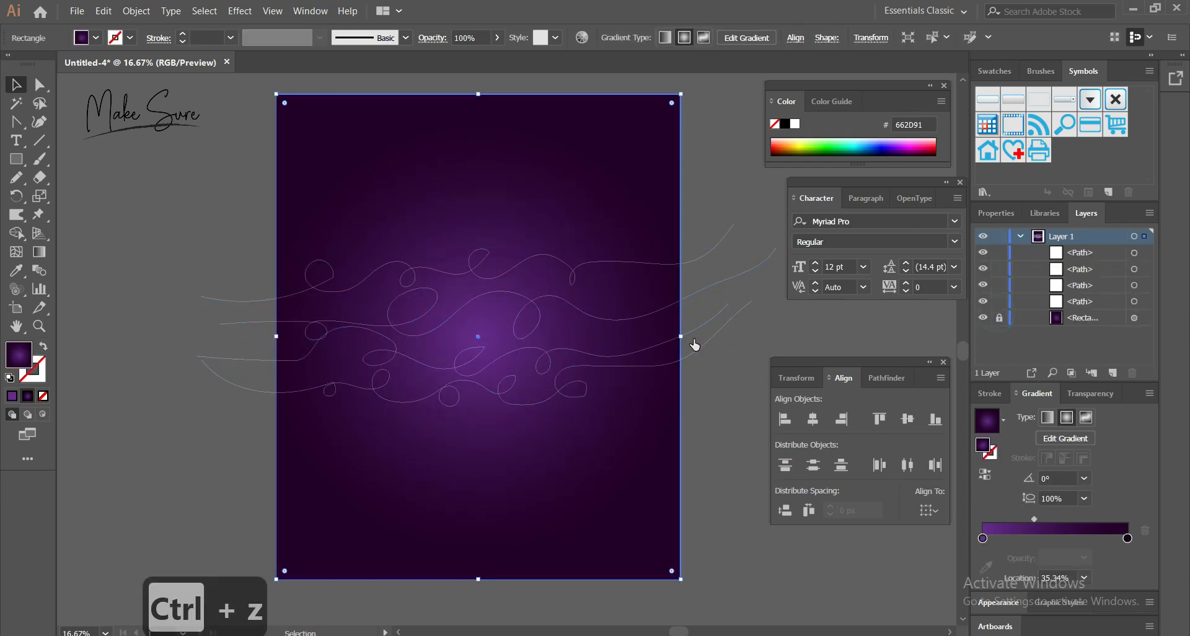
left_click(400, 406)
left_click_drag(400, 403, 400, 416)
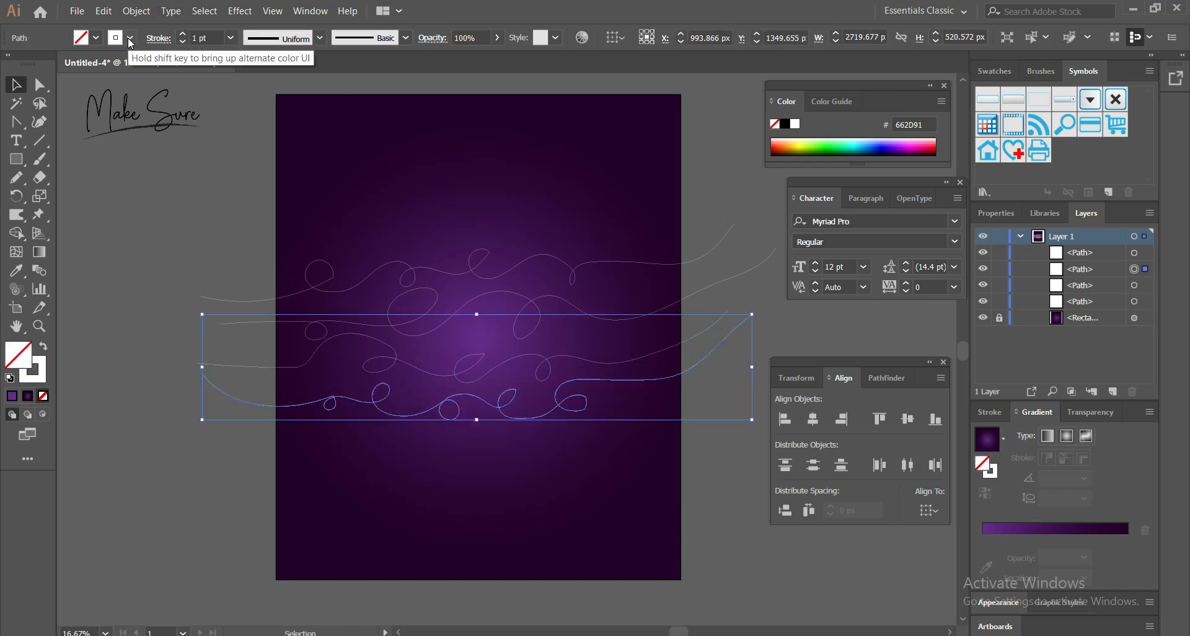
Blend the four curves together in order from the top one to the bottom one with the Blend tool
left_click(376, 280)
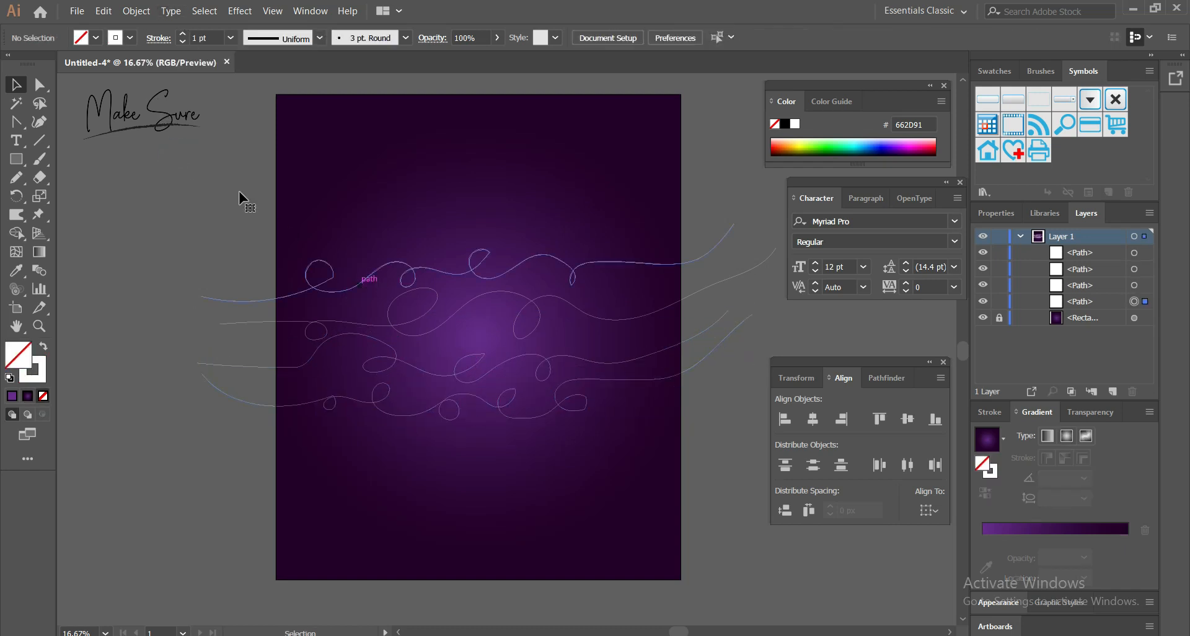
left_click(42, 275)
left_click(247, 299)
left_click(247, 322)
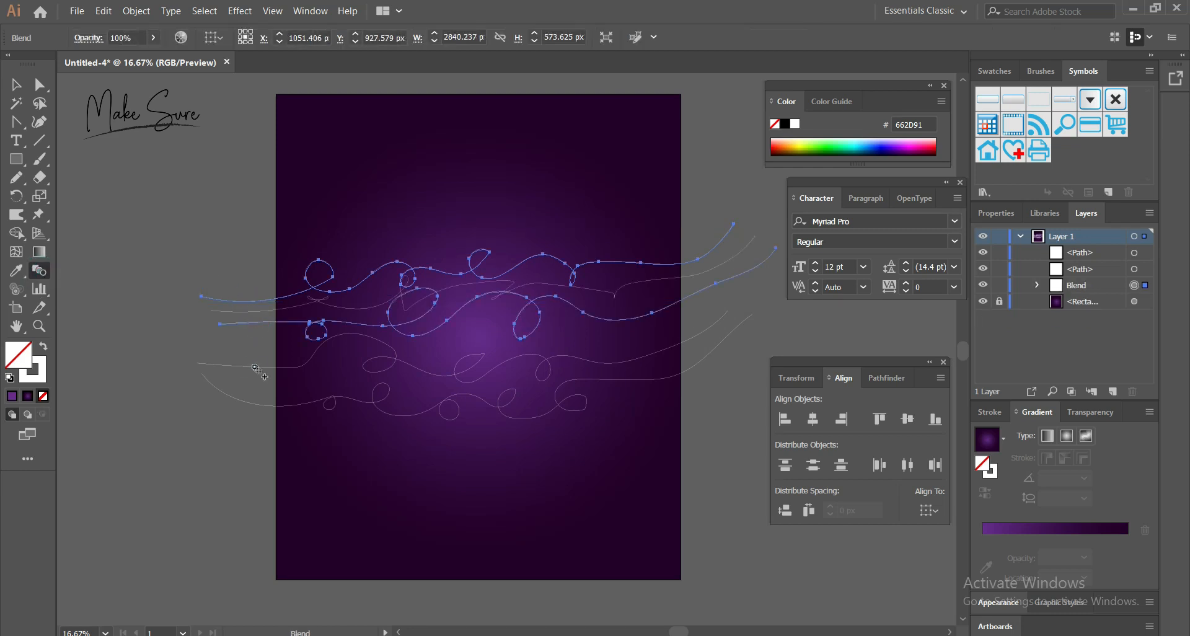
left_click(254, 366)
left_click(262, 411)
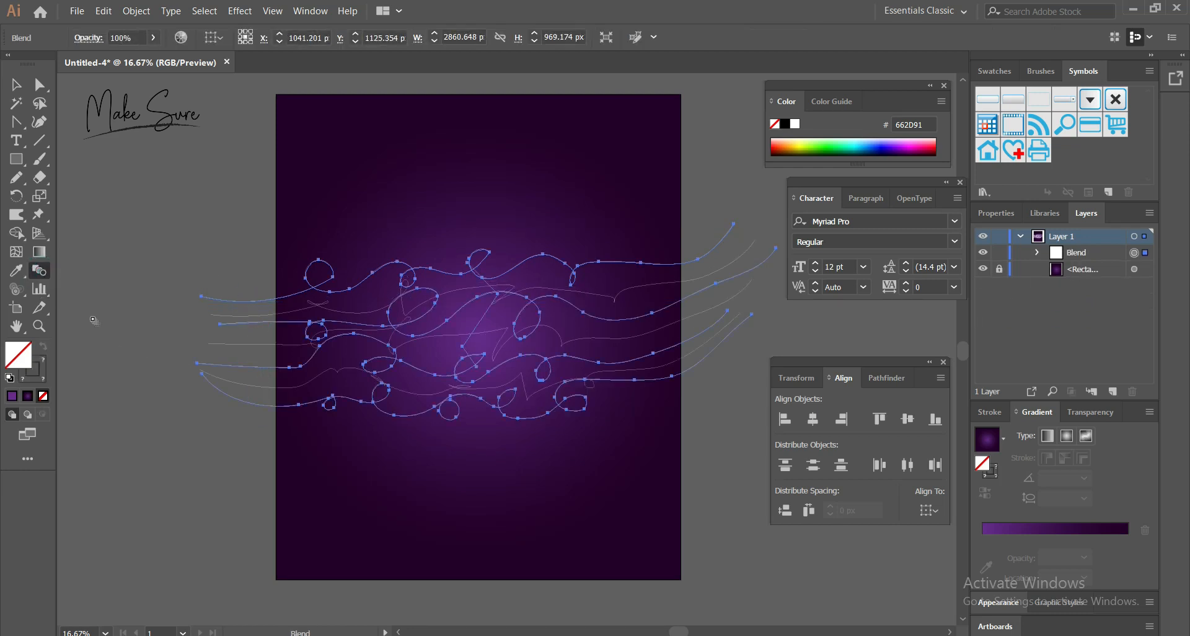
Set the blend spacing to Specified Steps and raise the number of steps for a dense line mesh
double_click(39, 270)
left_click(634, 153)
left_click(631, 187)
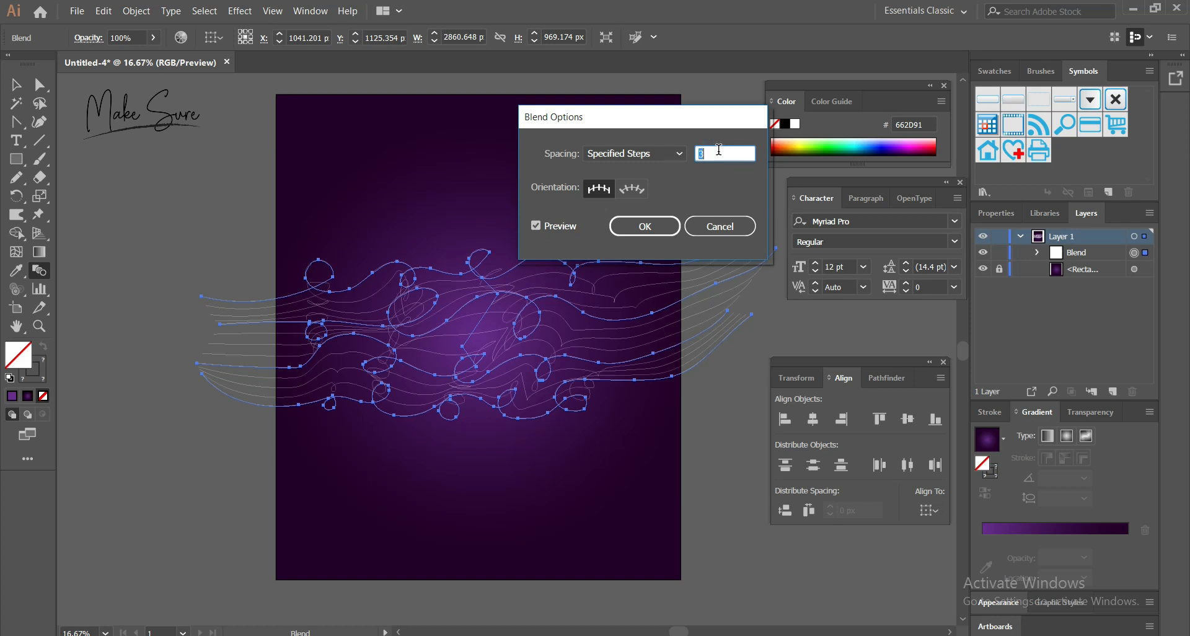
scroll(719, 150, "up", 9)
left_click(643, 228)
Isolate the blend's top curve and change its stroke color to purple
left_click(16, 84)
left_click(273, 300)
left_click(271, 302)
double_click(271, 302)
left_click(271, 301)
left_click(130, 37)
double_click(346, 165)
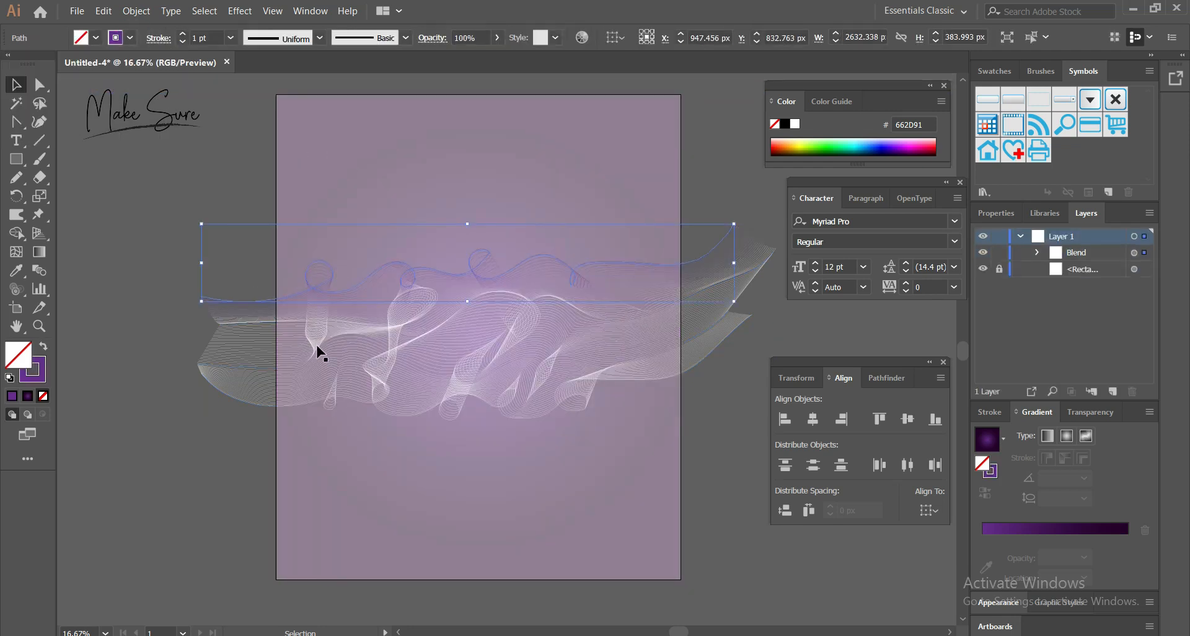
Isolate the blend's second curve and apply the purple radial gradient to its stroke, leaving it without fill
left_click(327, 321)
double_click(351, 321)
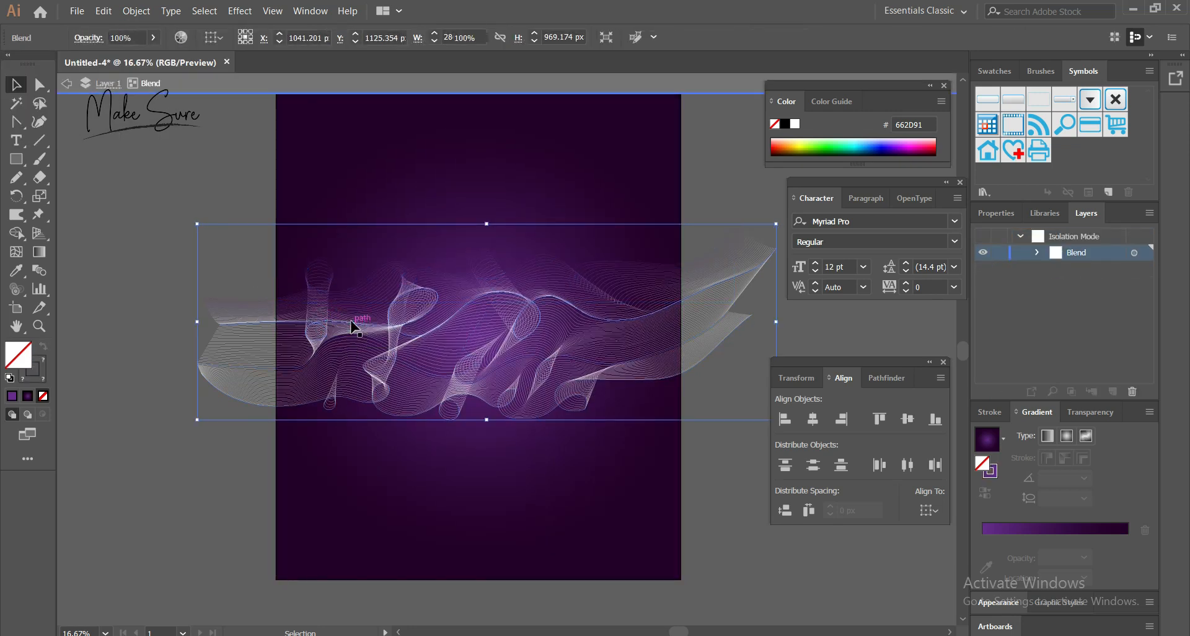
left_click(351, 324)
left_click(27, 396)
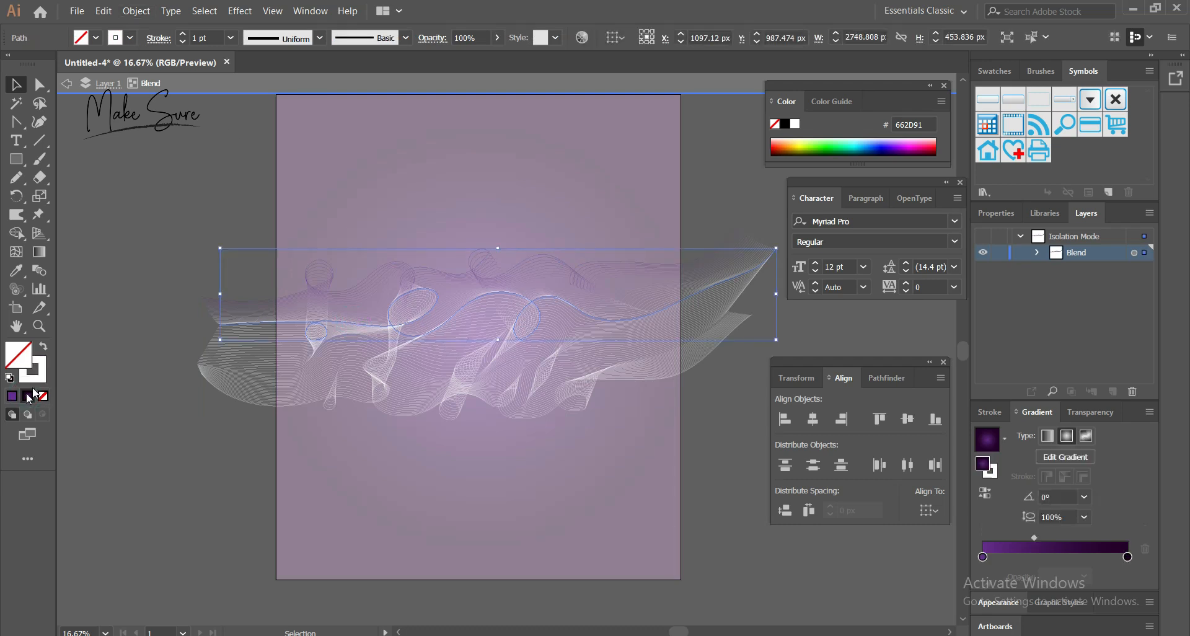
left_click(43, 346)
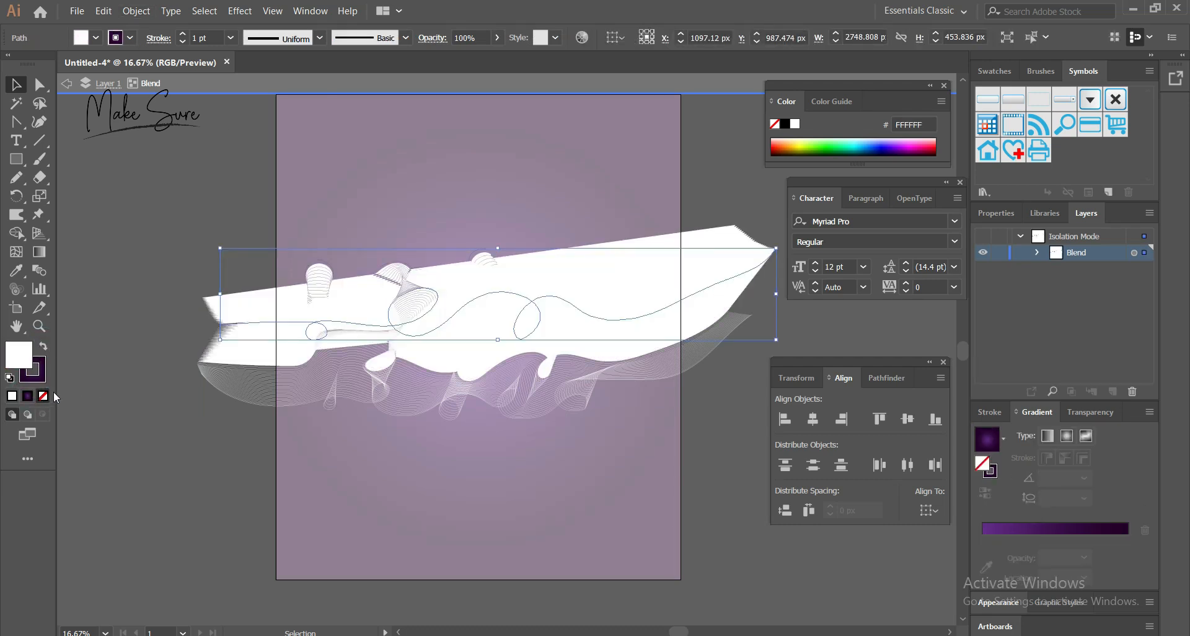
left_click(1062, 535)
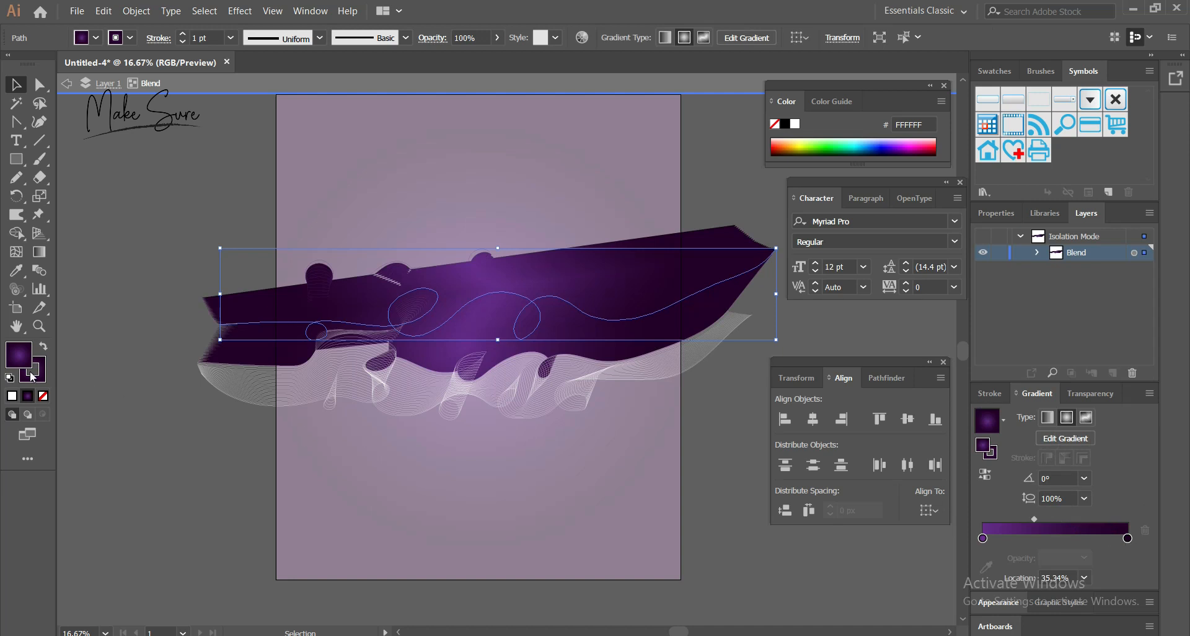
left_click(42, 396)
Recolor the second curve's stroke gradient to run from yellow FCEE21 to magenta
left_click(1127, 538)
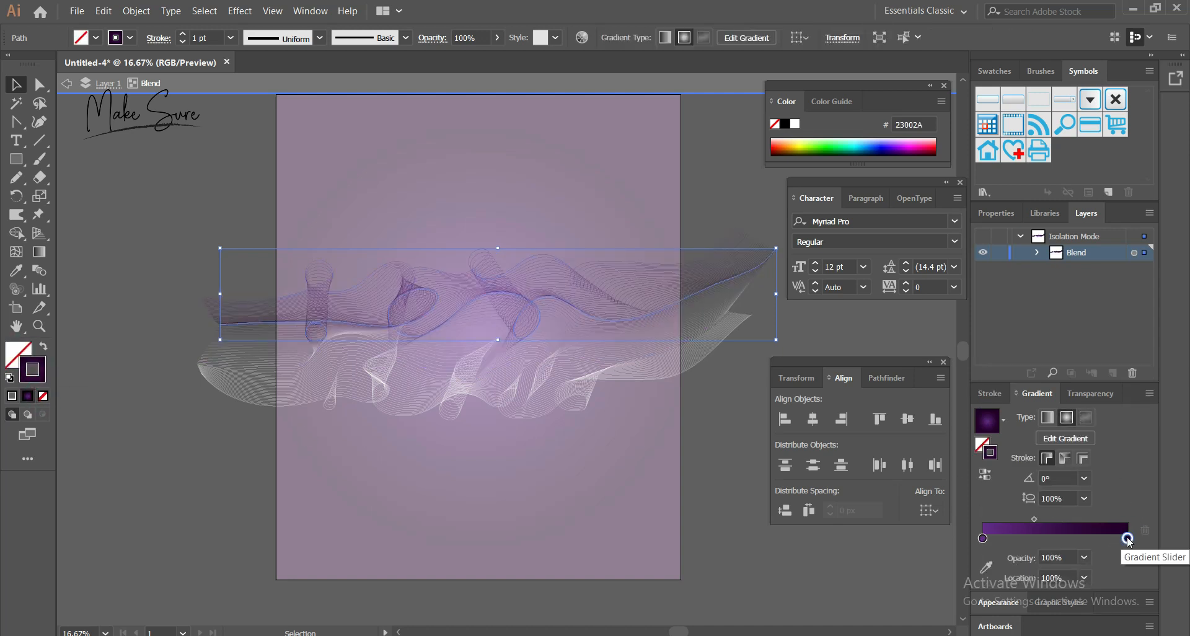
double_click(1127, 538)
left_click(1026, 386)
left_click(982, 538)
double_click(982, 538)
left_click(1092, 389)
Apply the yellow-magenta radial gradient to the third curve's stroke and reverse its direction
left_click(465, 380)
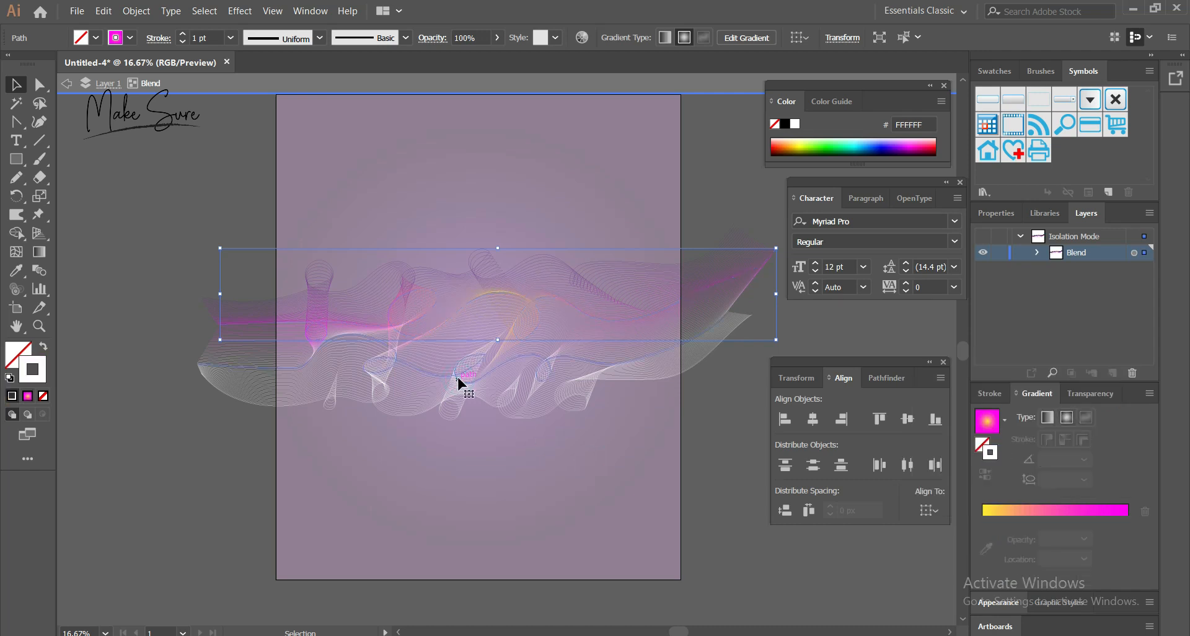
left_click(28, 396)
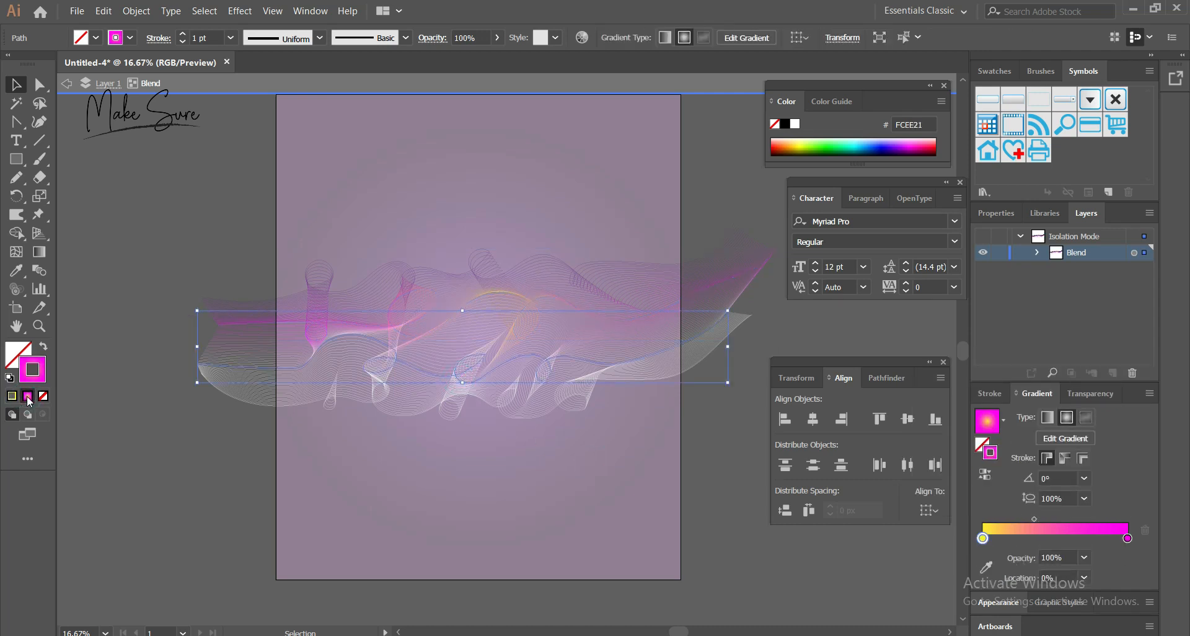
left_click(984, 474)
Give the bottom curve's stroke the radial gradient running from yellow to magenta and leave isolation mode
left_click(481, 399)
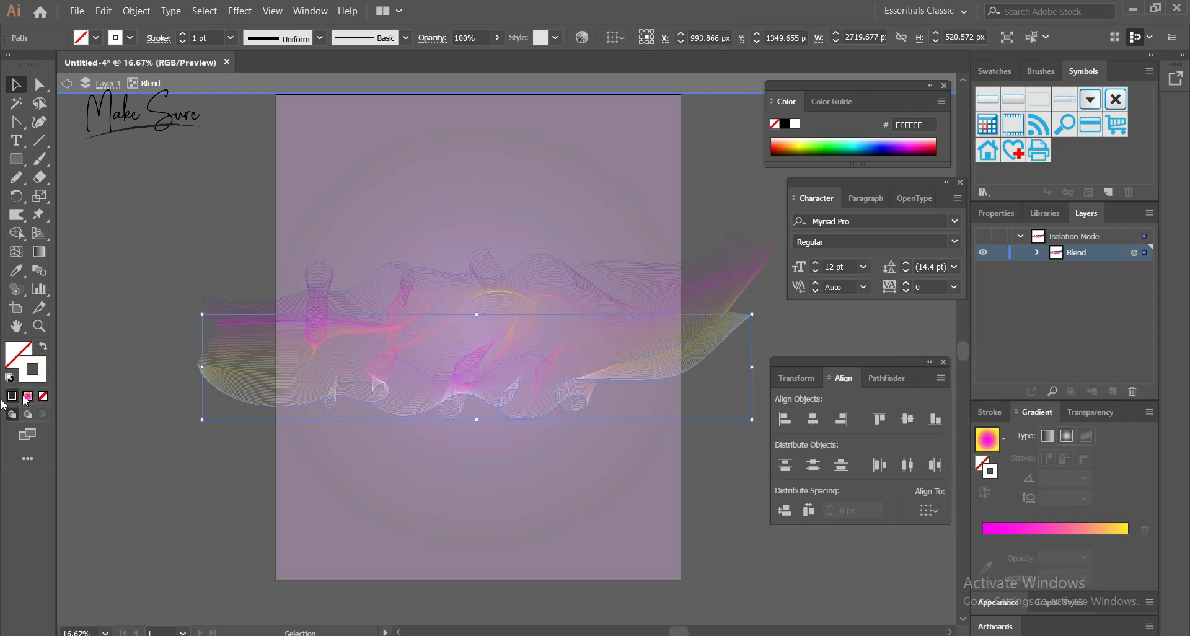
left_click(987, 475)
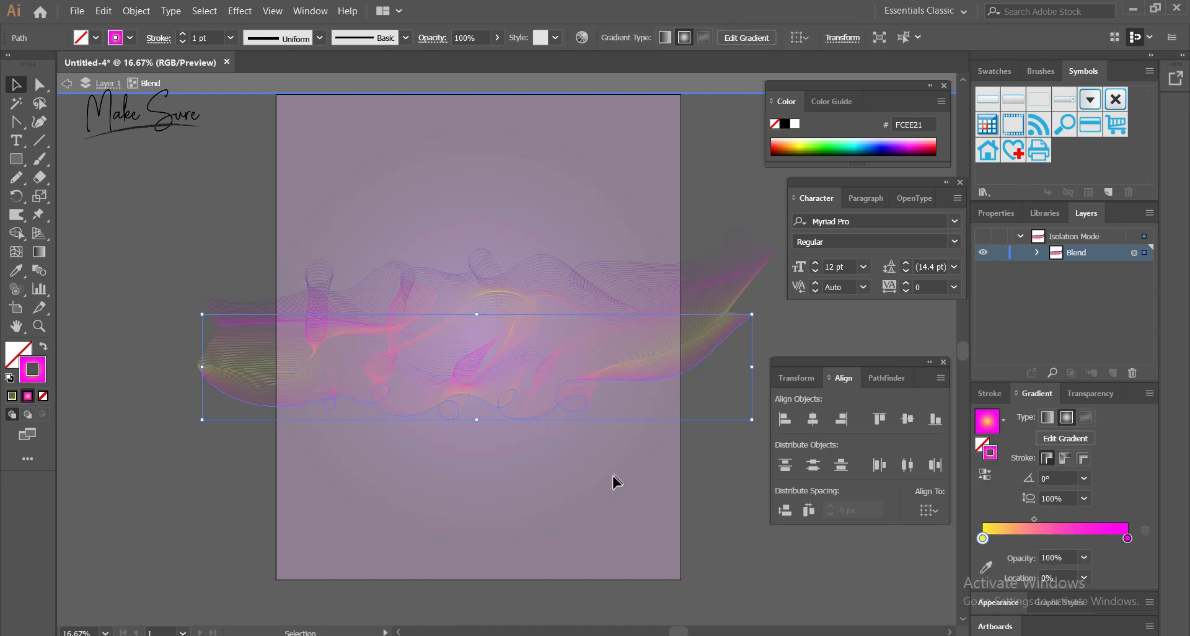
double_click(612, 475)
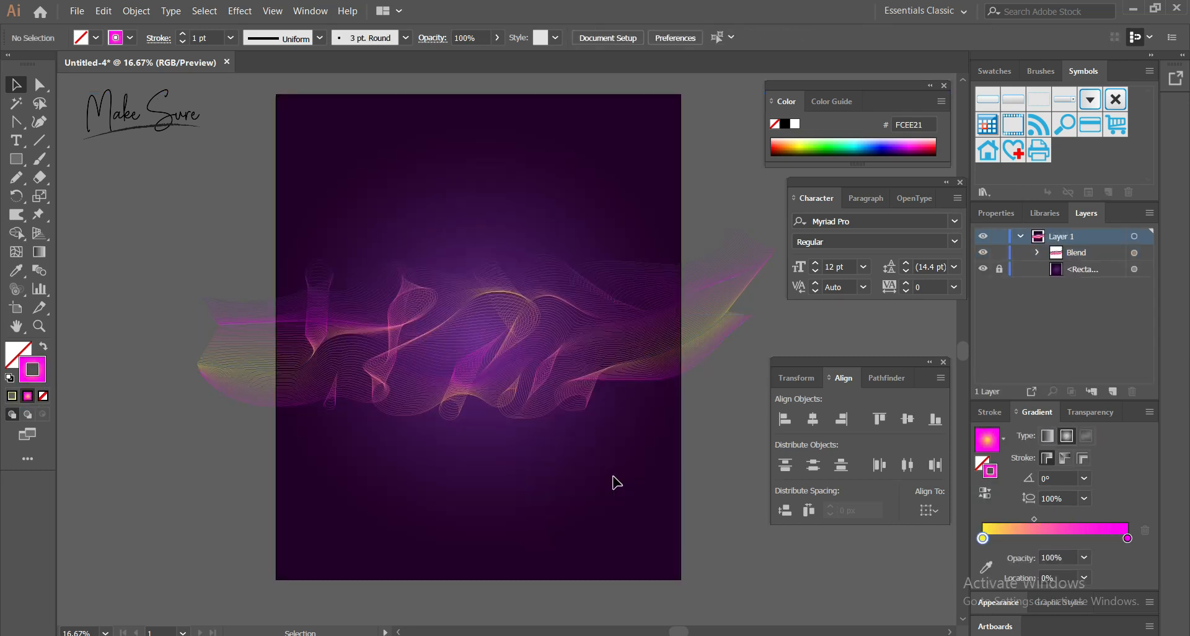
Rotate the whole blend counter-clockwise so it runs diagonally from the artboard's lower-left to its upper-right corner
left_click(648, 369)
left_click_drag(767, 218, 618, 107)
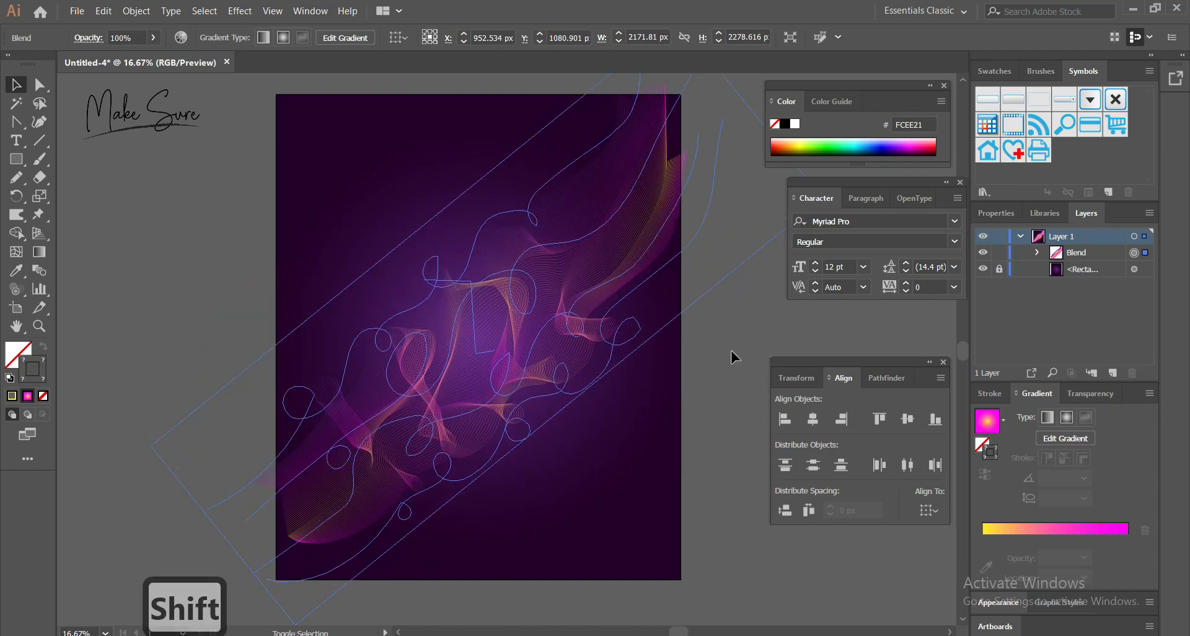
Add the text "Vector" near the artboard's upper-left corner and scale it up to about 240 pt
left_click(711, 369)
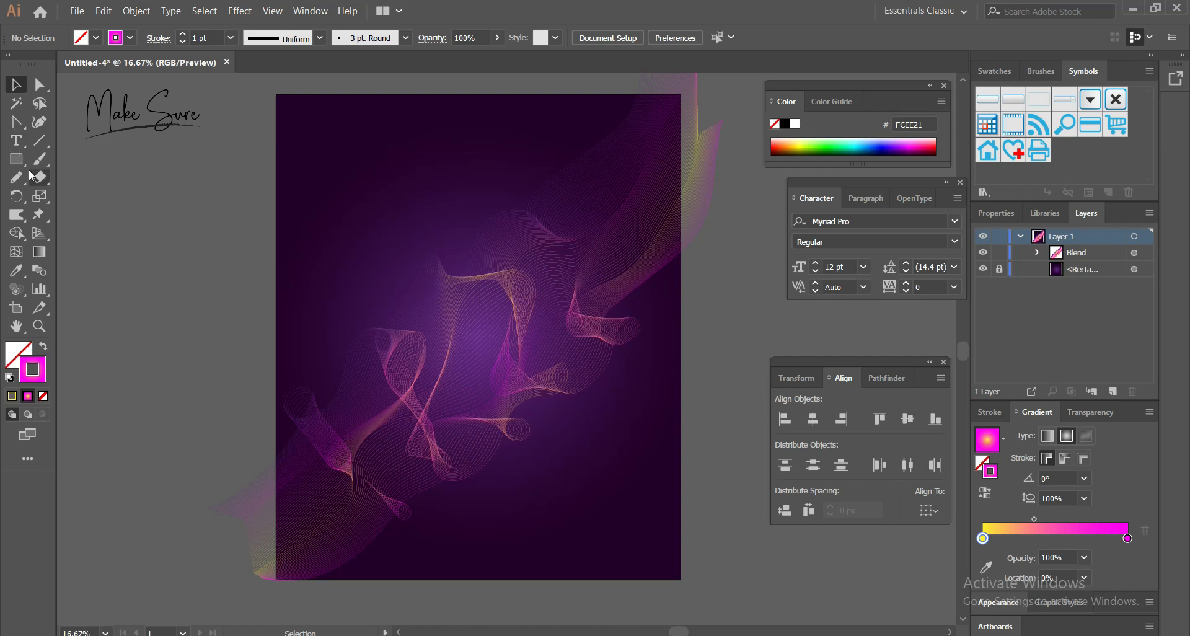
left_click(17, 144)
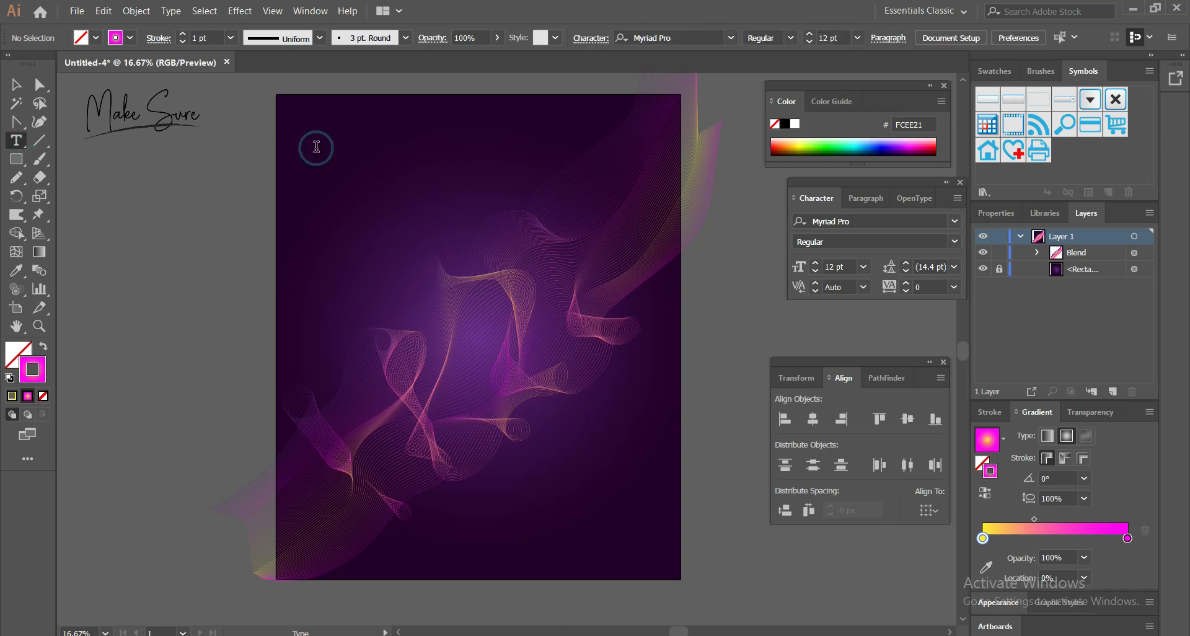
left_click(316, 147)
type("Vev")
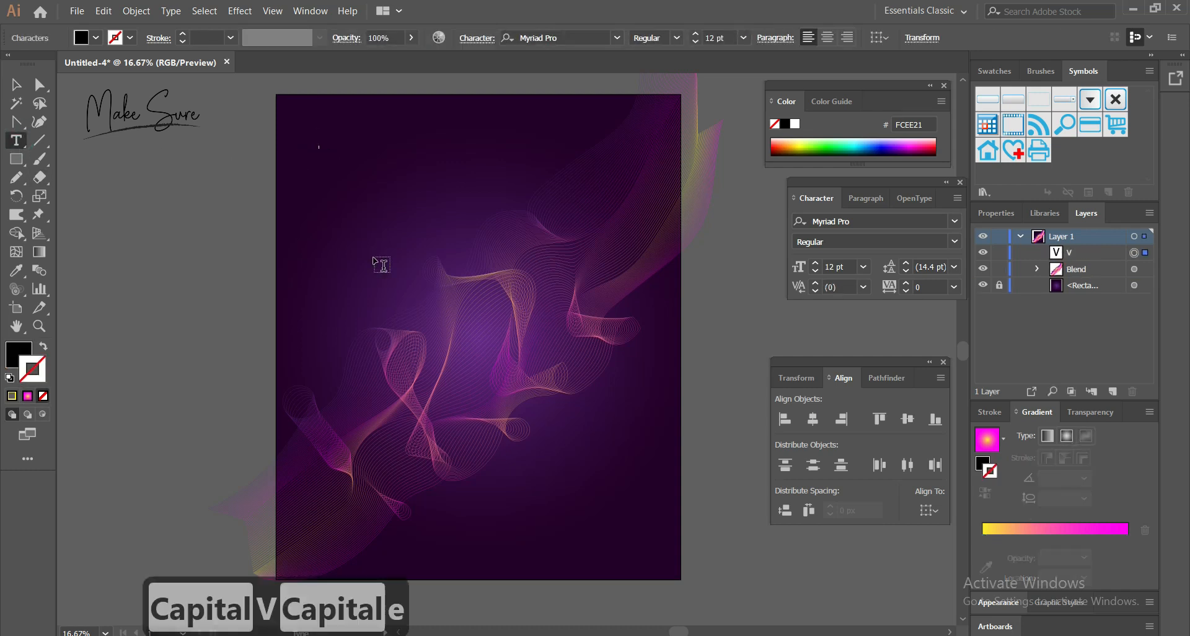
key("BackSpace")
key("BackSpace")
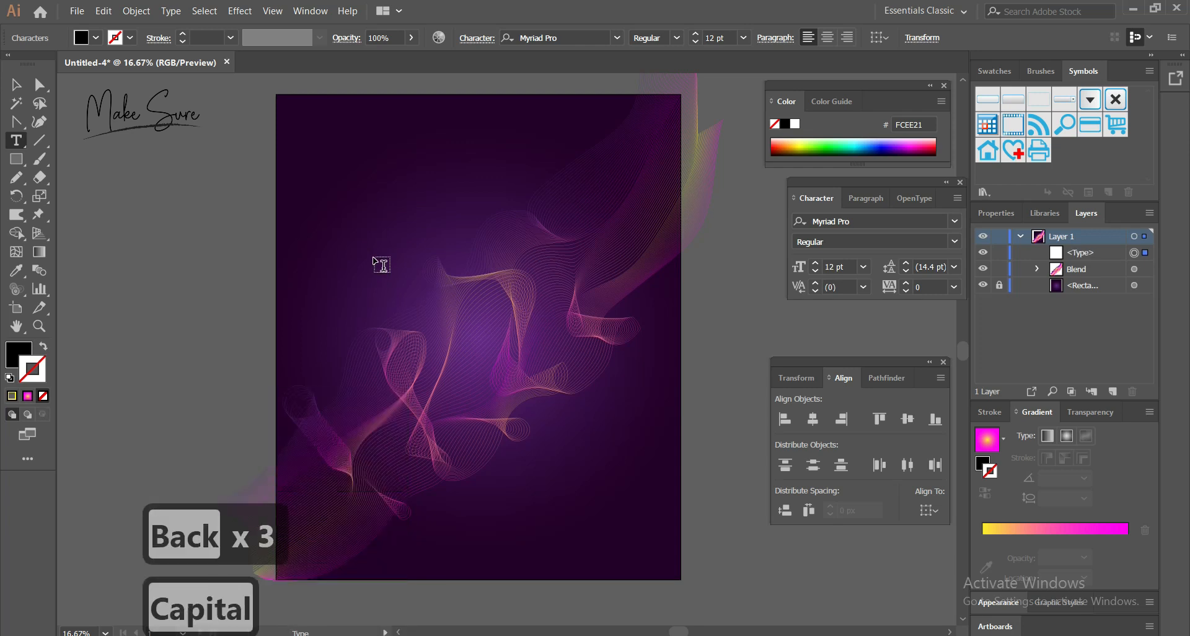
type("Vector")
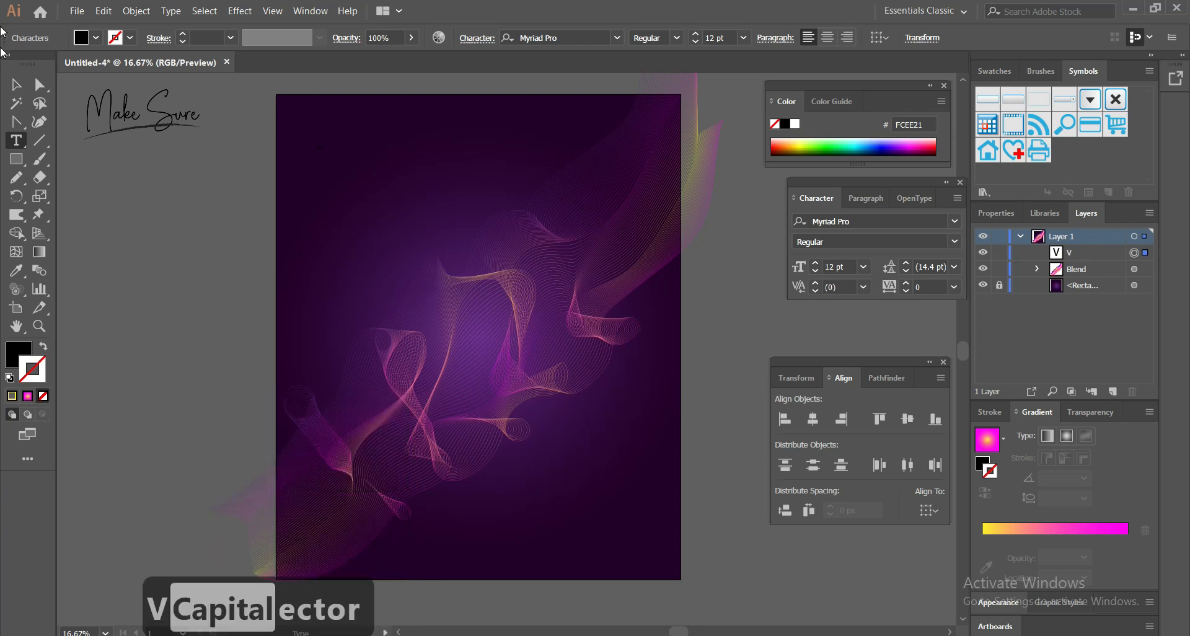
left_click(16, 85)
left_click_drag(323, 150, 415, 168)
mouse_move(403, 163)
left_mouse_down()
mouse_move(461, 197)
mouse_move(403, 164)
left_mouse_up()
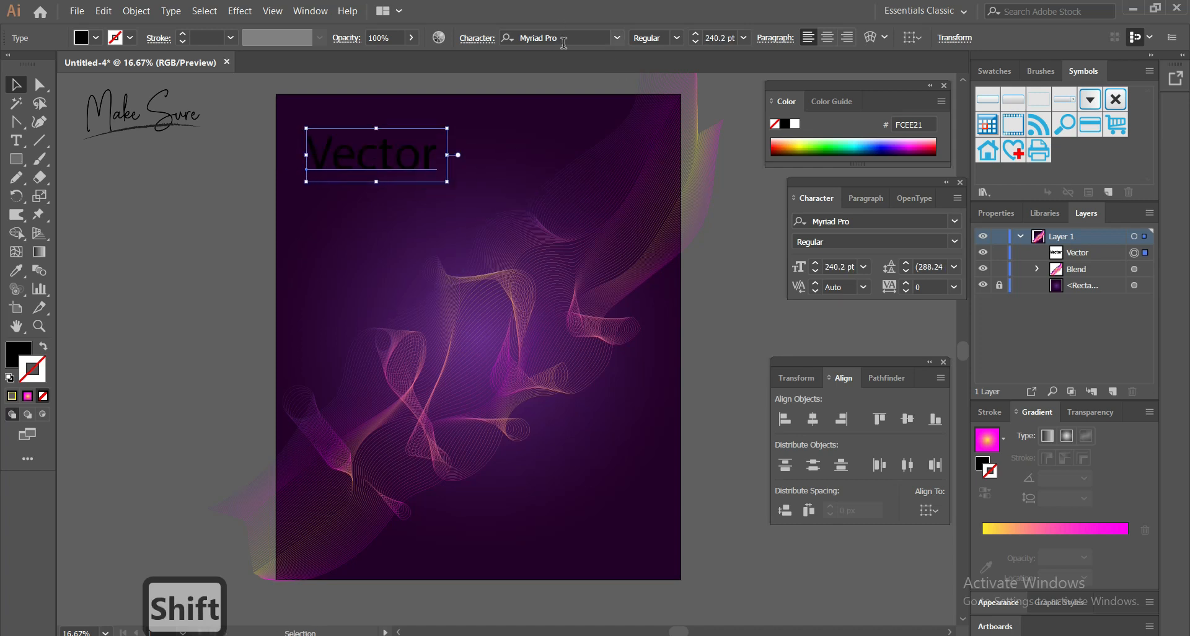
Set the "Vector" text in Gotham Ultra and convert it to uppercase
left_click(563, 41)
type("goth")
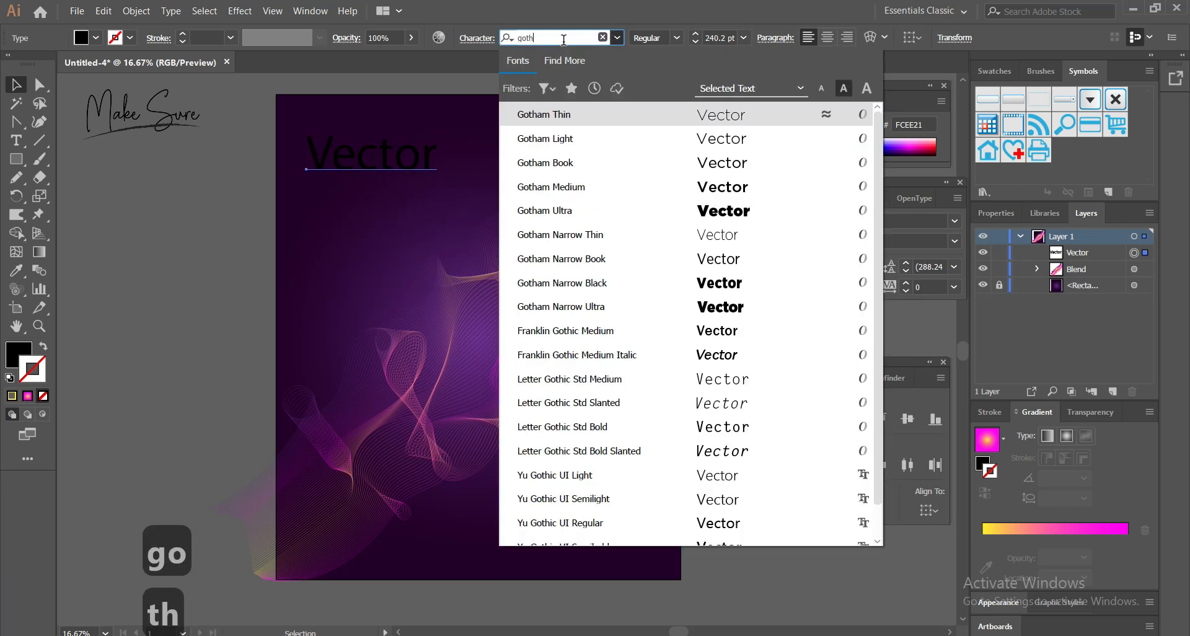
left_click(558, 210)
left_click(135, 11)
mouse_move(170, 10)
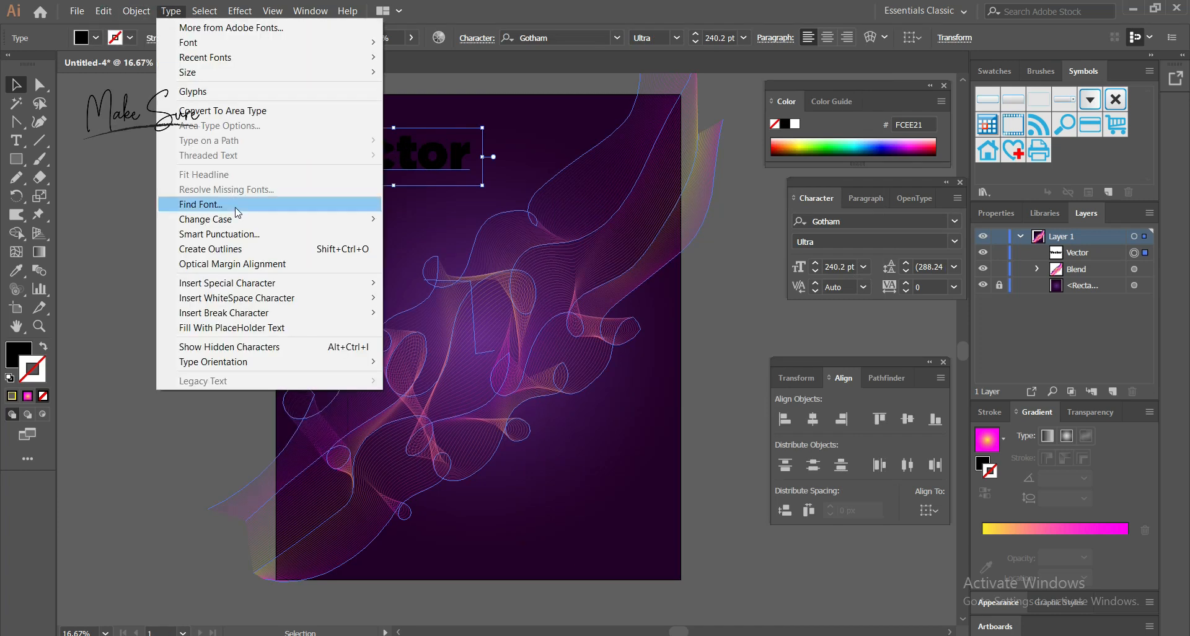
left_click(409, 222)
Fill the VECTOR title with white, scale it down slightly and deselect it
left_click(96, 37)
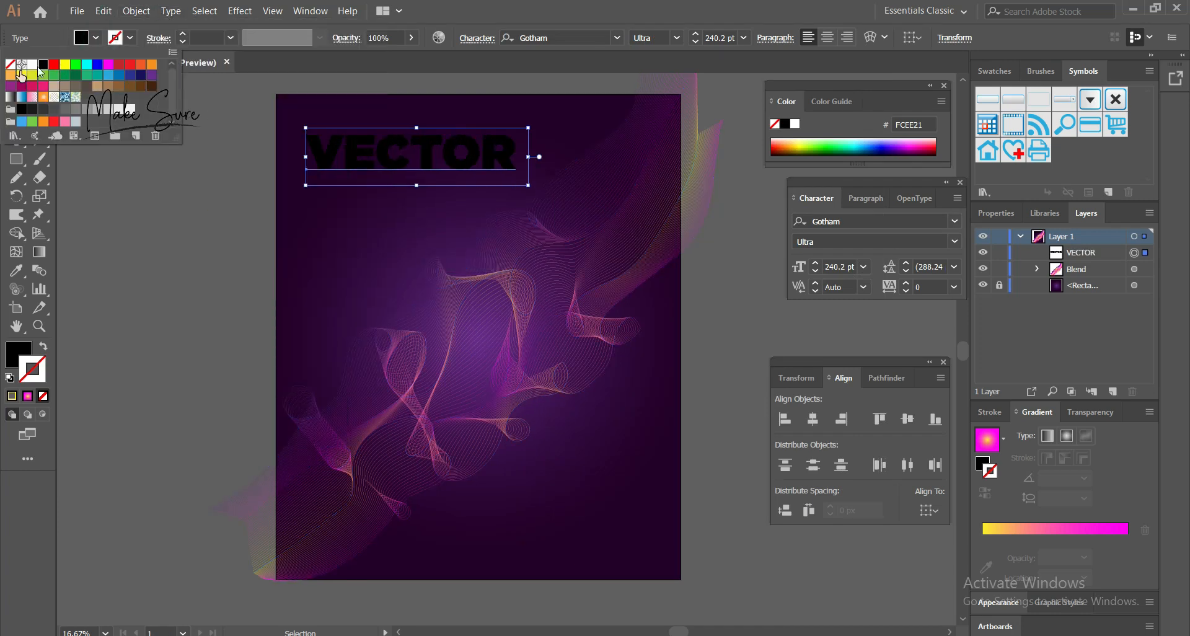
left_click(32, 64)
left_click_drag(526, 126, 484, 134)
left_click(500, 128)
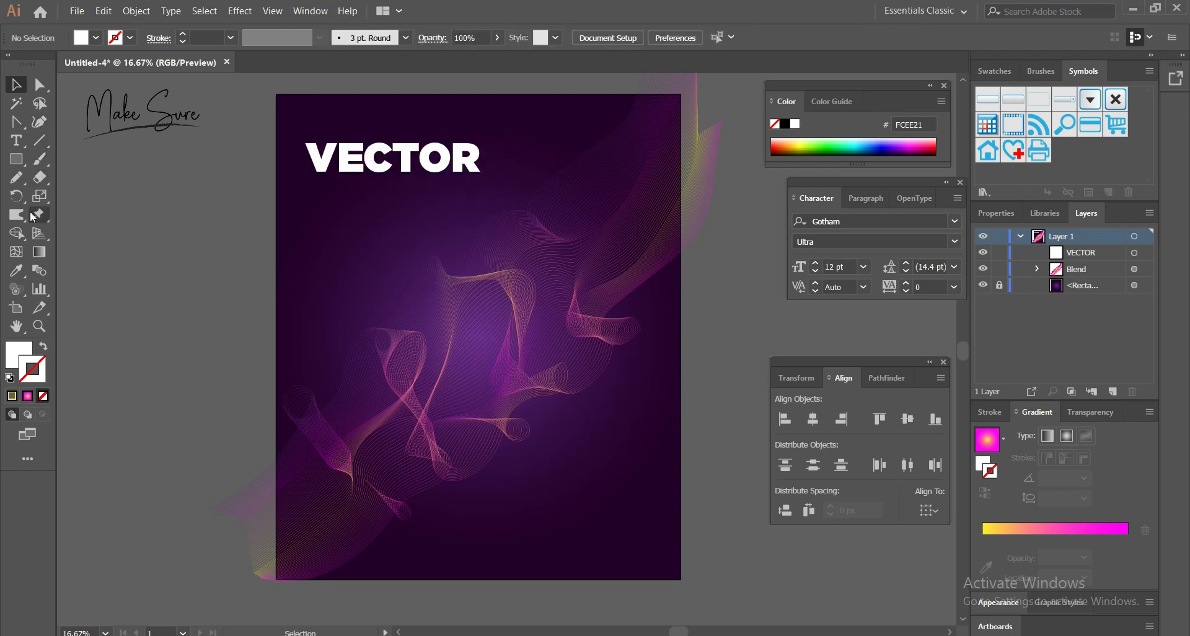
Add a separate text line reading "design by FD" below the VECTOR title
left_click(16, 140)
left_click(313, 204)
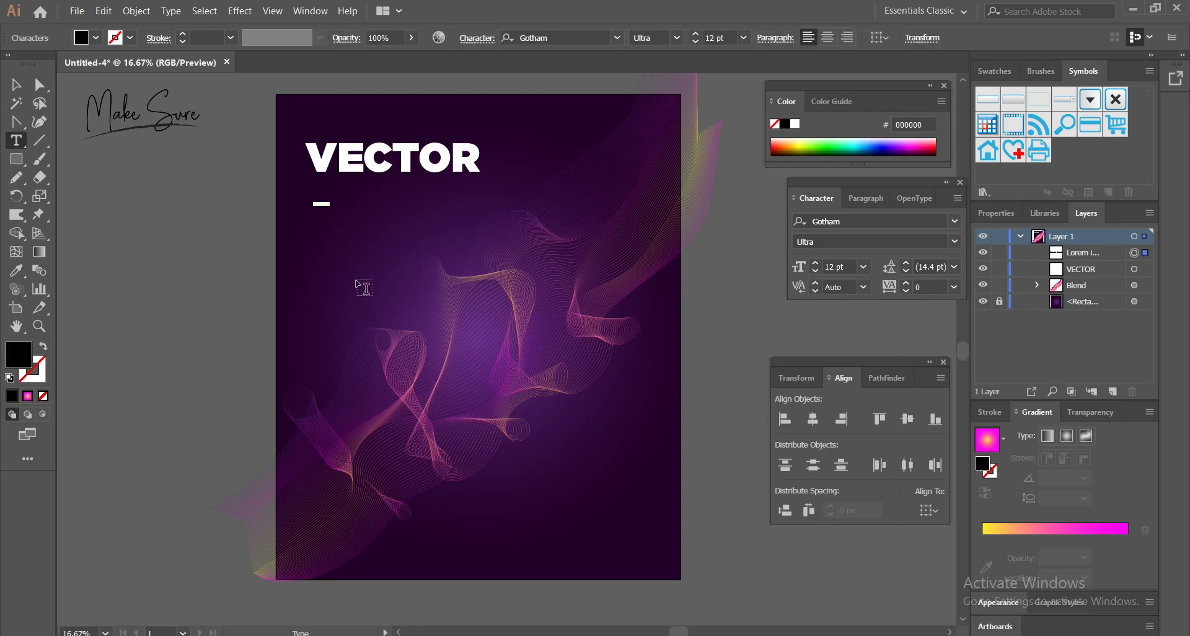
key("Caps_Lock")
type("D")
key("Caps_Lock")
type("ee")
key("BackSpace")
key("BackSpace")
key("BackSpace")
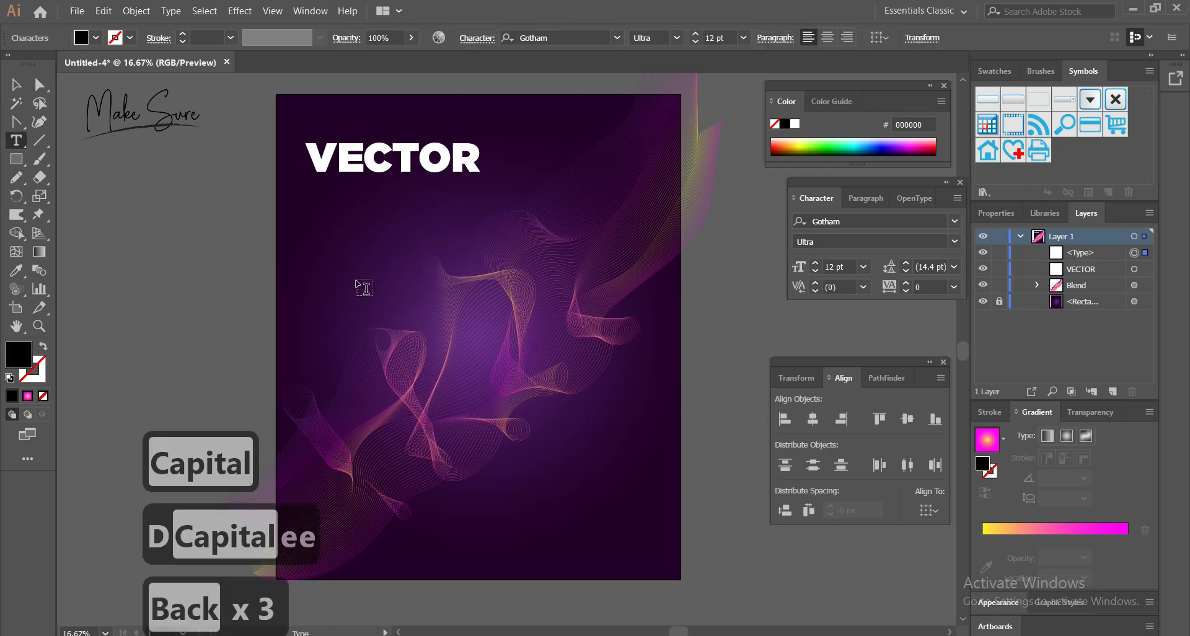
key("BackSpace")
type("design by")
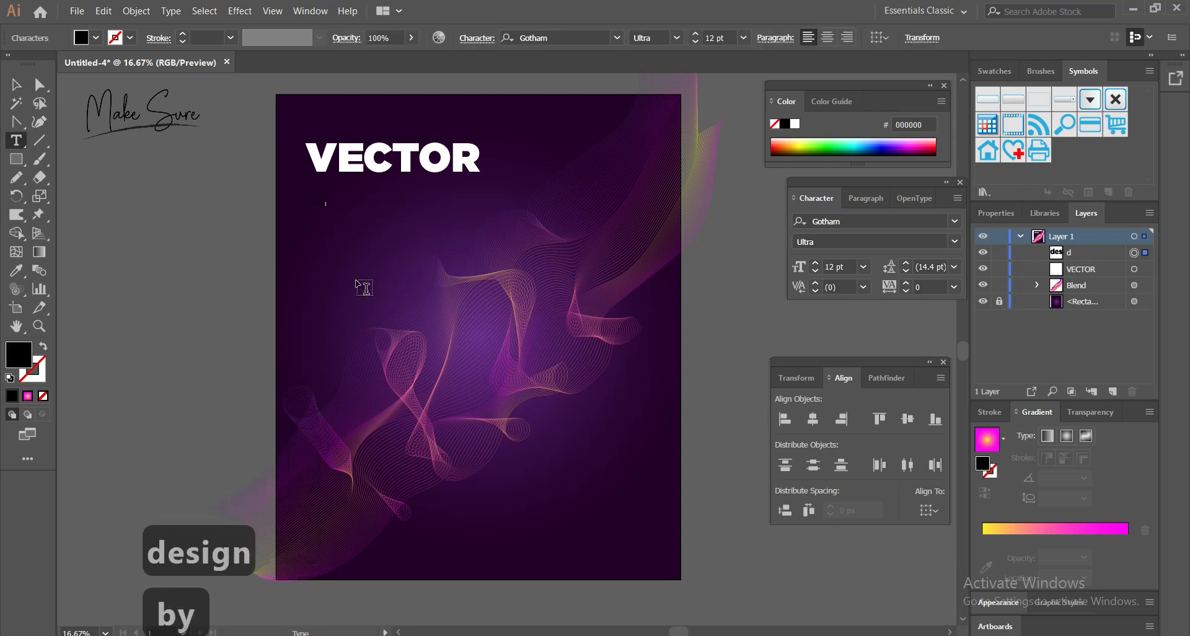
key("Caps_Lock")
type("FD")
Scale the "design by FD" line up to about 67 pt and place it directly beneath the title
left_click(16, 84)
left_click_drag(331, 208, 404, 273)
left_click_drag(362, 230, 373, 198)
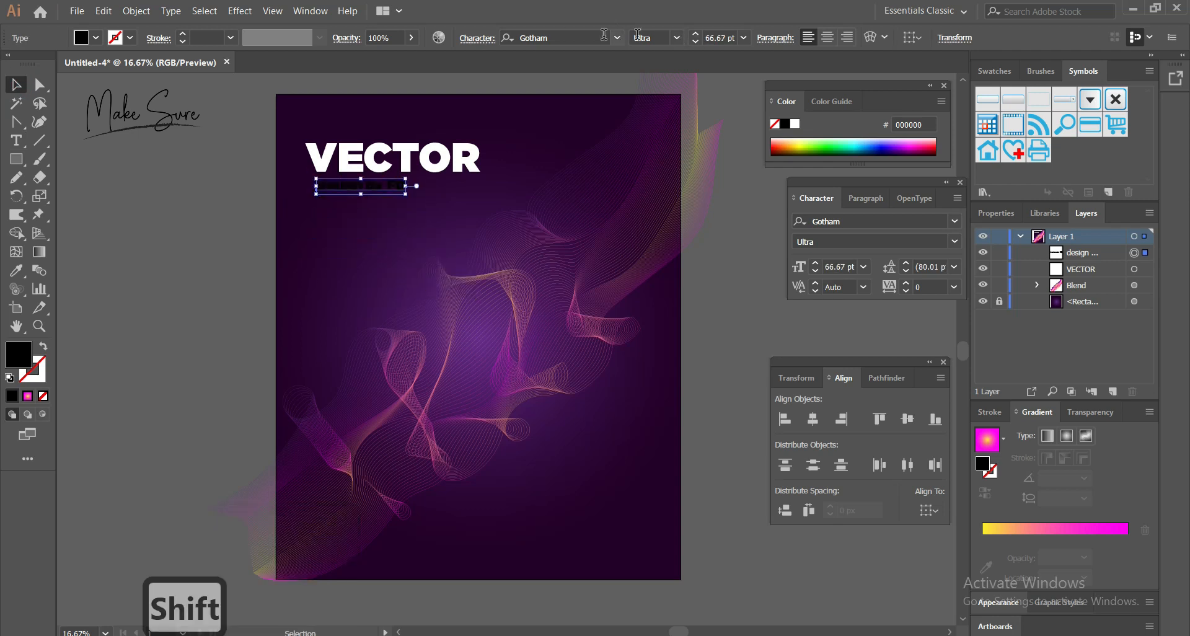
Set the subtitle to the Thin style of Gotham and fill it with white
left_click(676, 38)
left_click(656, 49)
left_click(96, 38)
left_click(32, 64)
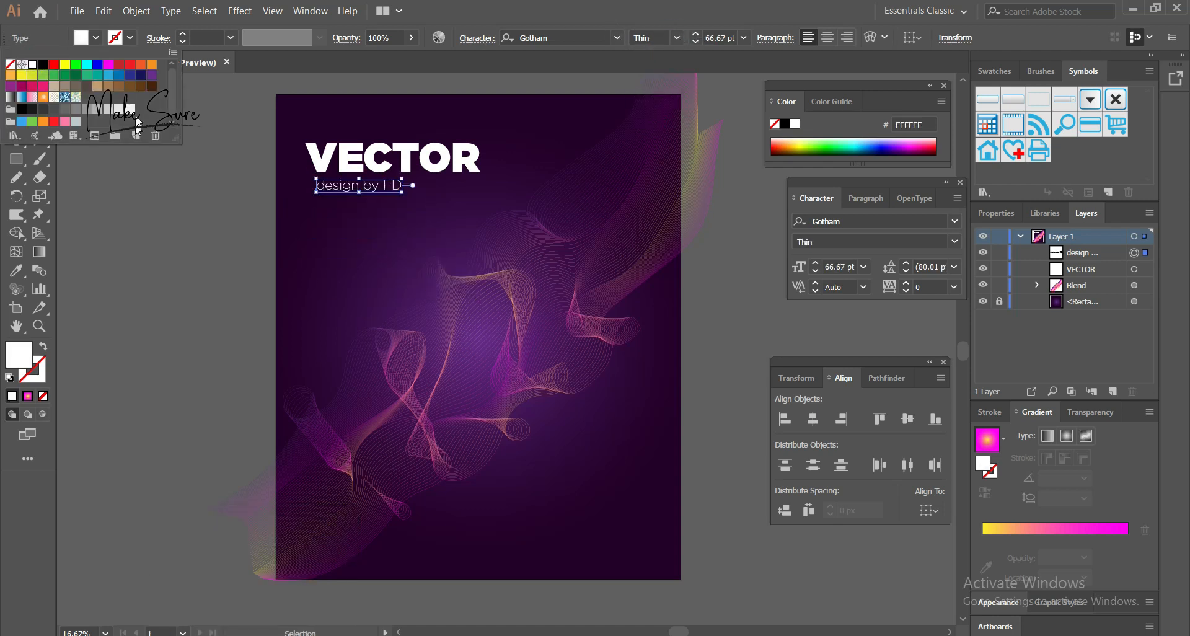
Convert the subtitle to uppercase
left_click(137, 10)
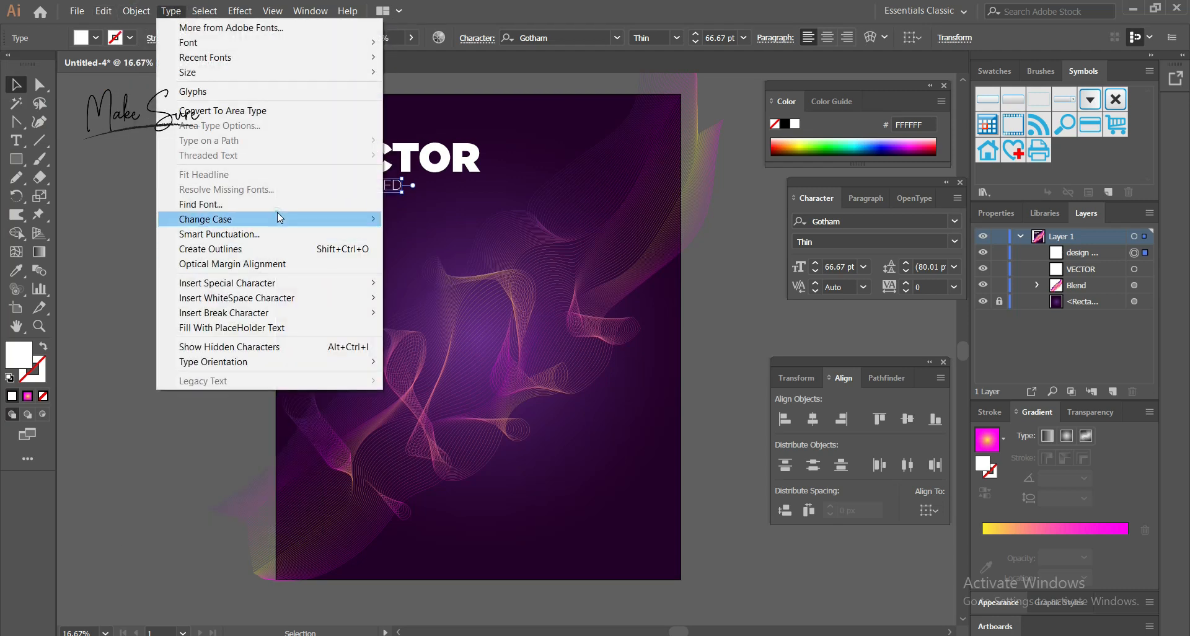
mouse_move(279, 218)
left_click(412, 219)
Try much wider tracking on the subtitle and set it back to 0
type("60")
key("shift+Return")
type("550")
key("shift+Return")
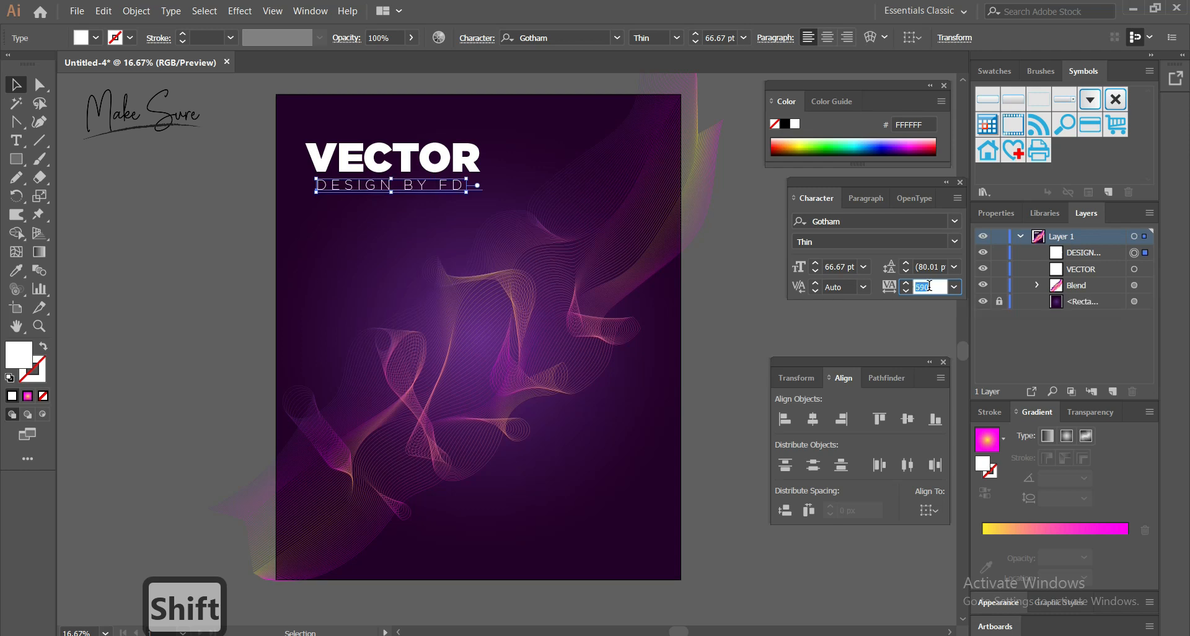
type("0")
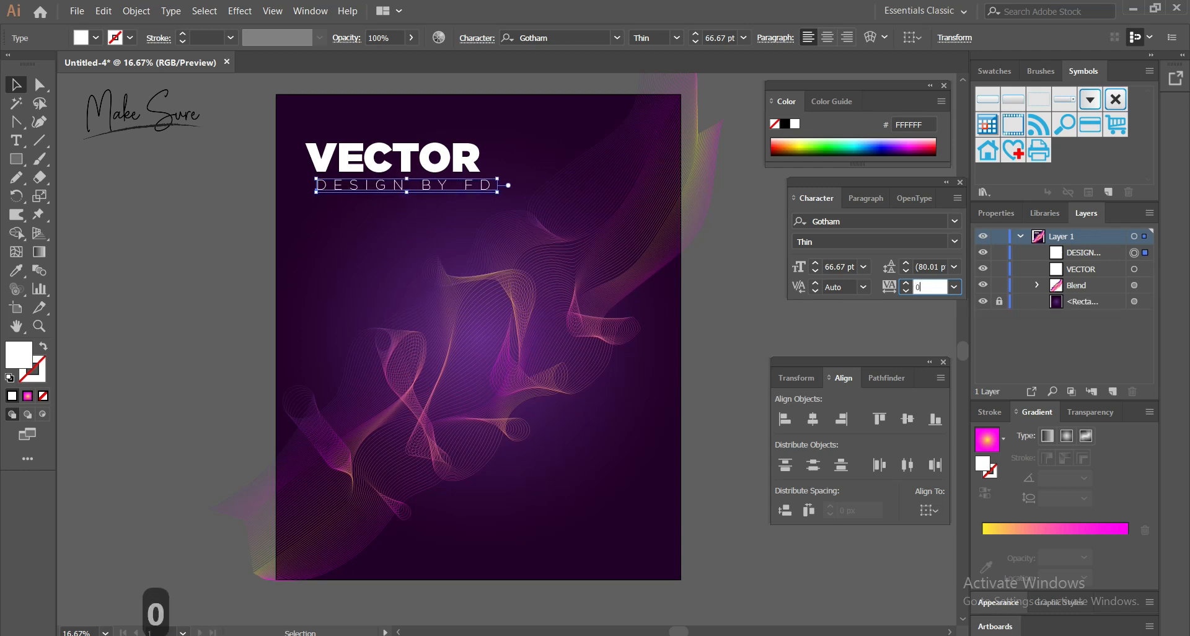
Reduce the subtitle's font size to 54 pt
type("60")
key("shift+Return")
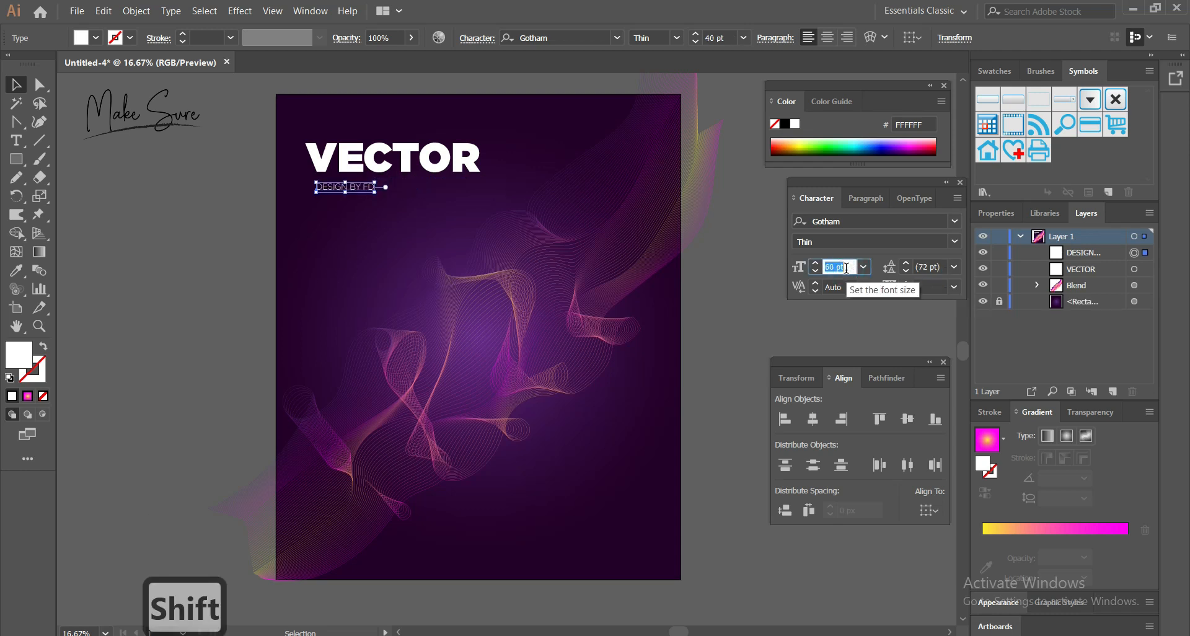
scroll(845, 267, "down", 4)
Try a tracking of 100 on the subtitle and raise it to 220
double_click(936, 286)
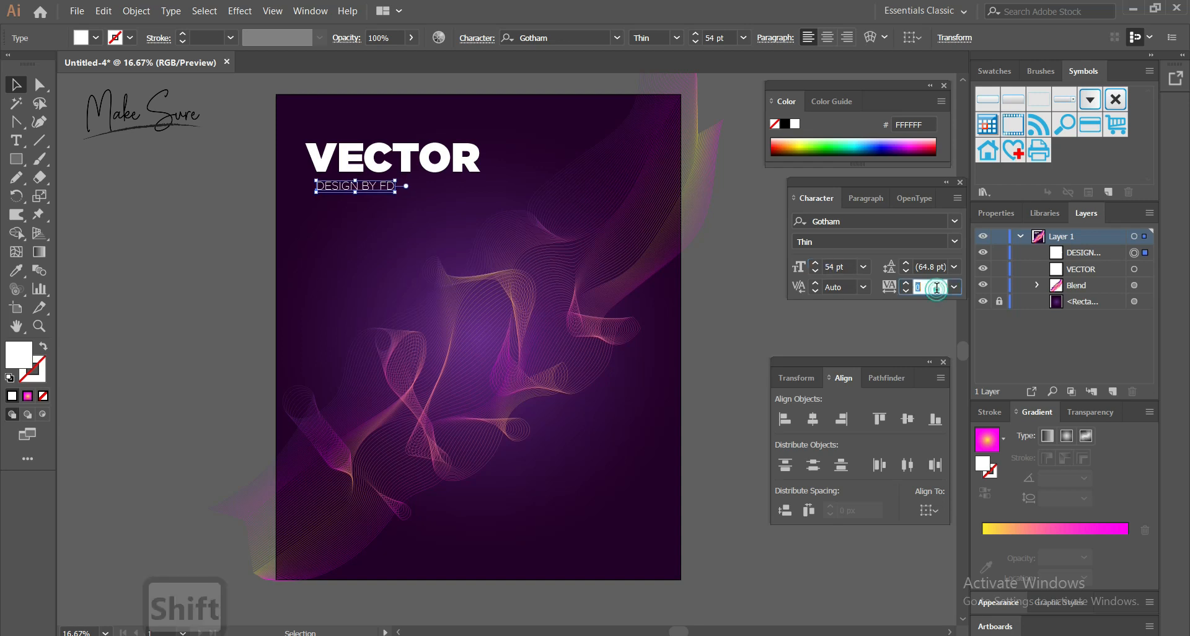
type("100")
key("Return")
scroll(938, 287, "up", 12)
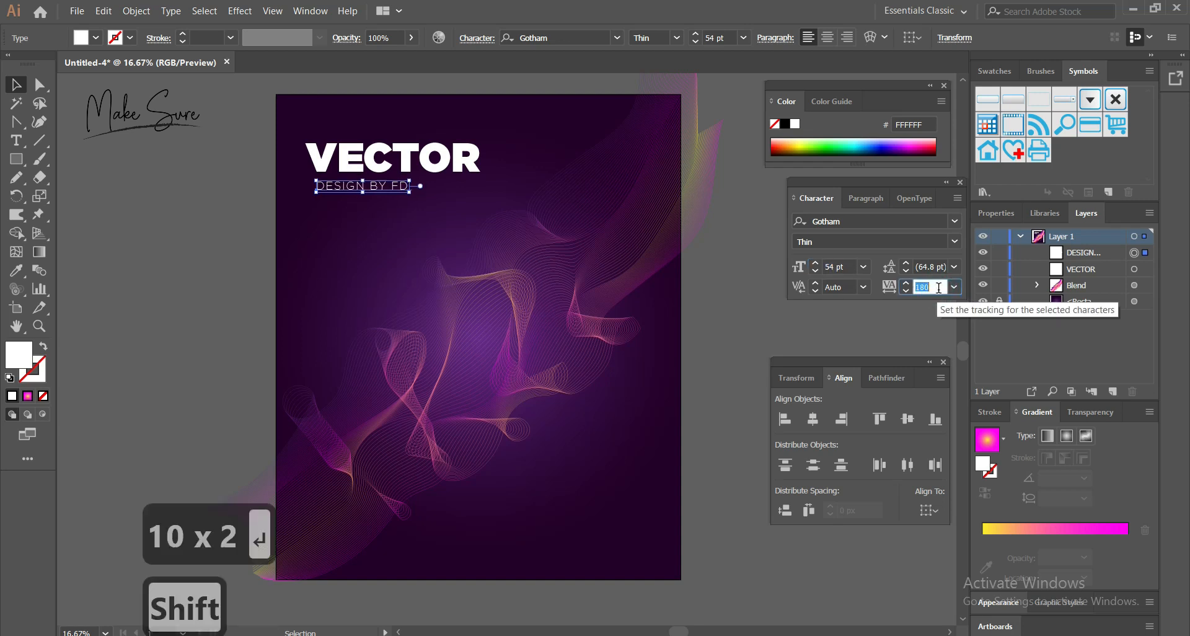
Move the subtitle horizontally by about 306 px so it ends under the right edge of VECTOR
left_click_drag(395, 184, 434, 190)
left_click(279, 200)
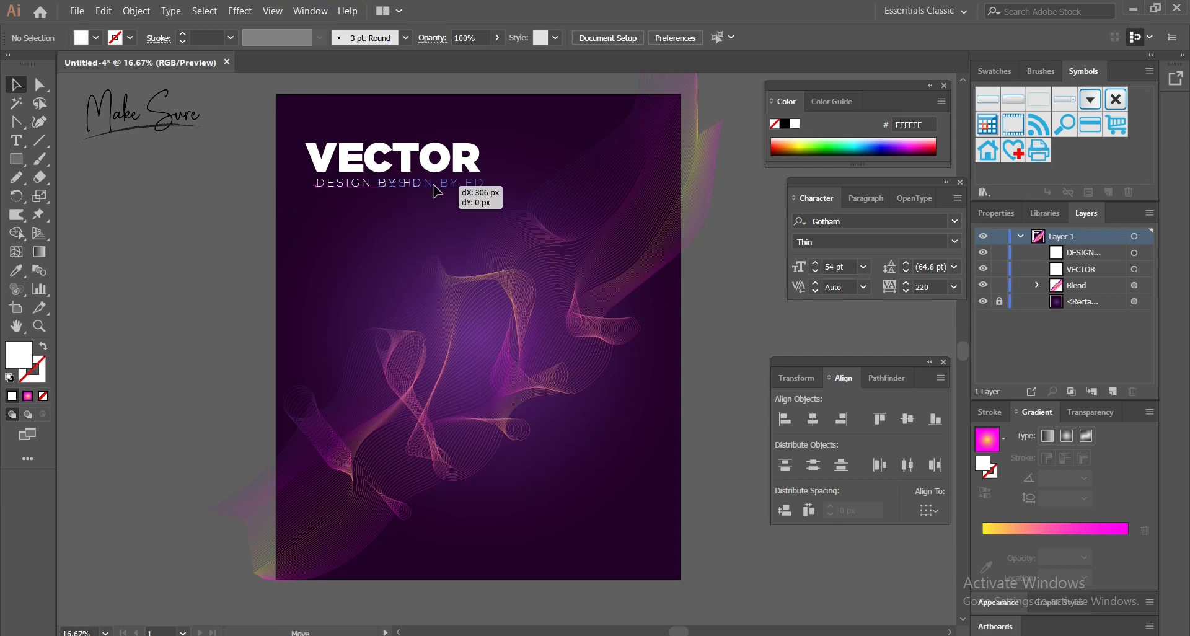
left_click(365, 230)
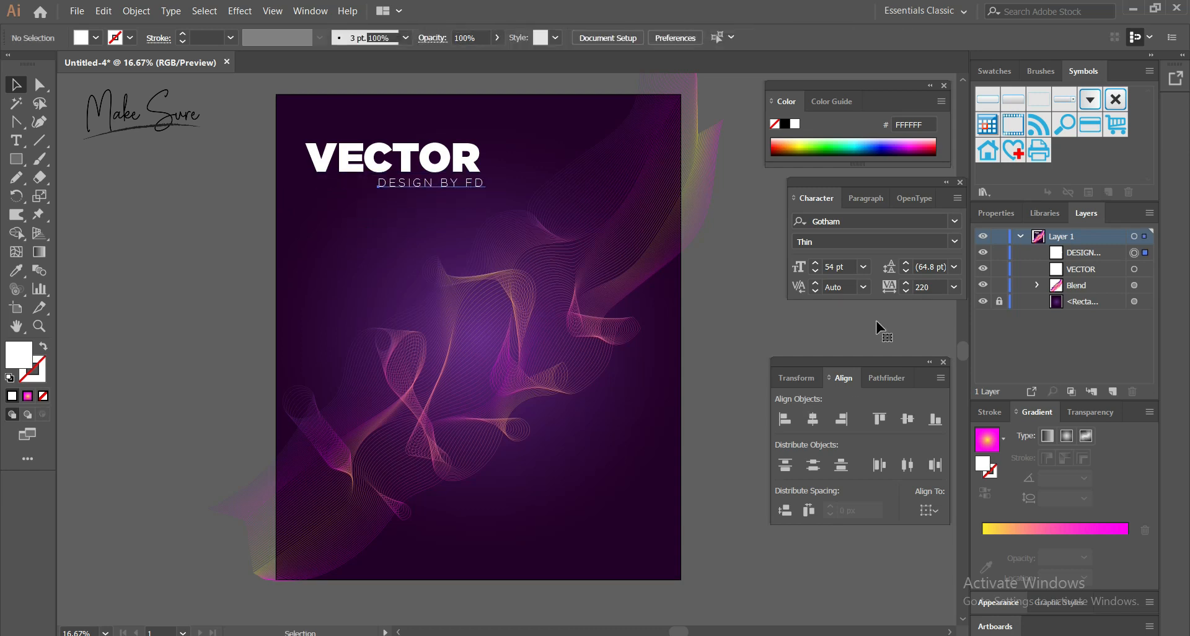
Reset the subtitle's tracking to 0 and realign it under the right end of VECTOR
left_click(927, 287)
type("0")
key("Return")
left_click_drag(440, 192, 530, 239)
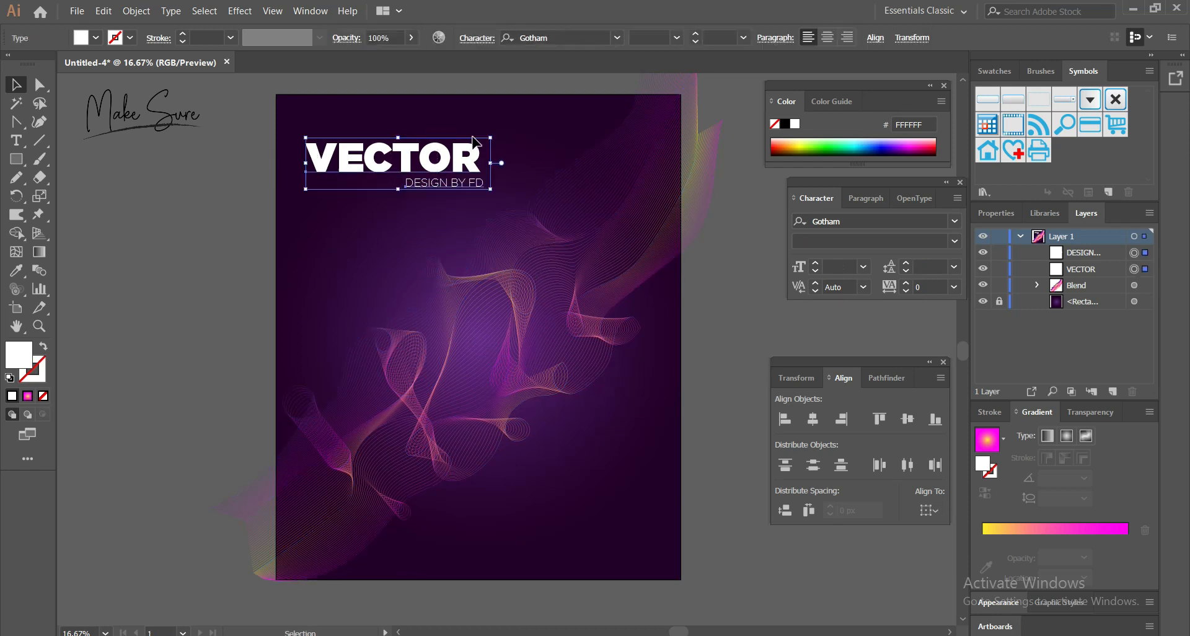
Scale the title and subtitle down slightly together and duplicate the VECTOR title near the artboard's lower-right corner
left_click_drag(306, 138, 318, 142)
left_click_drag(468, 150, 549, 511)
left_click(252, 222)
Replace the duplicated title's wording with "Adobe illustator"
key("t")
double_click(489, 509)
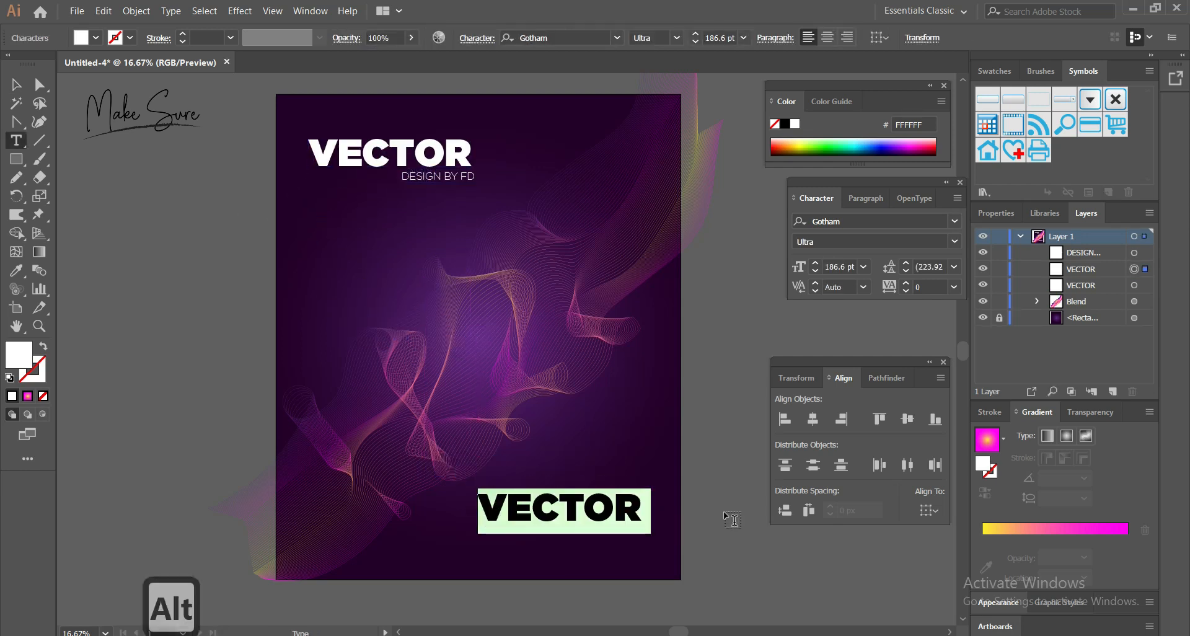
key("Caps_Lock")
type("a")
key("Caps_Lock")
key("BackSpace")
type("Adobe ")
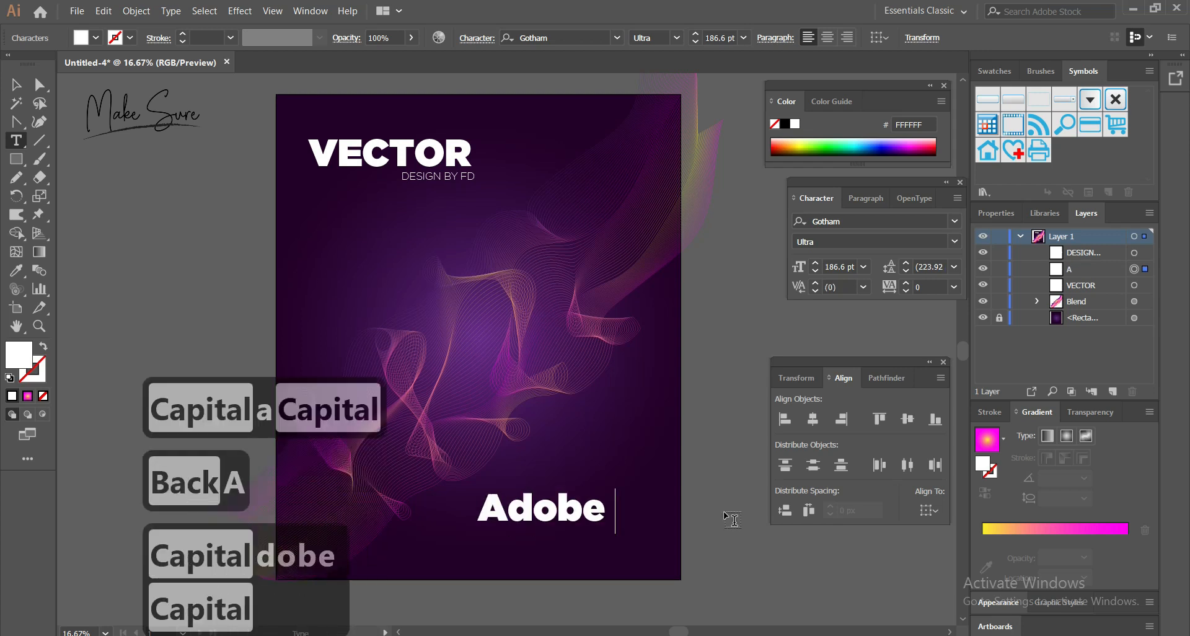
type("illustator")
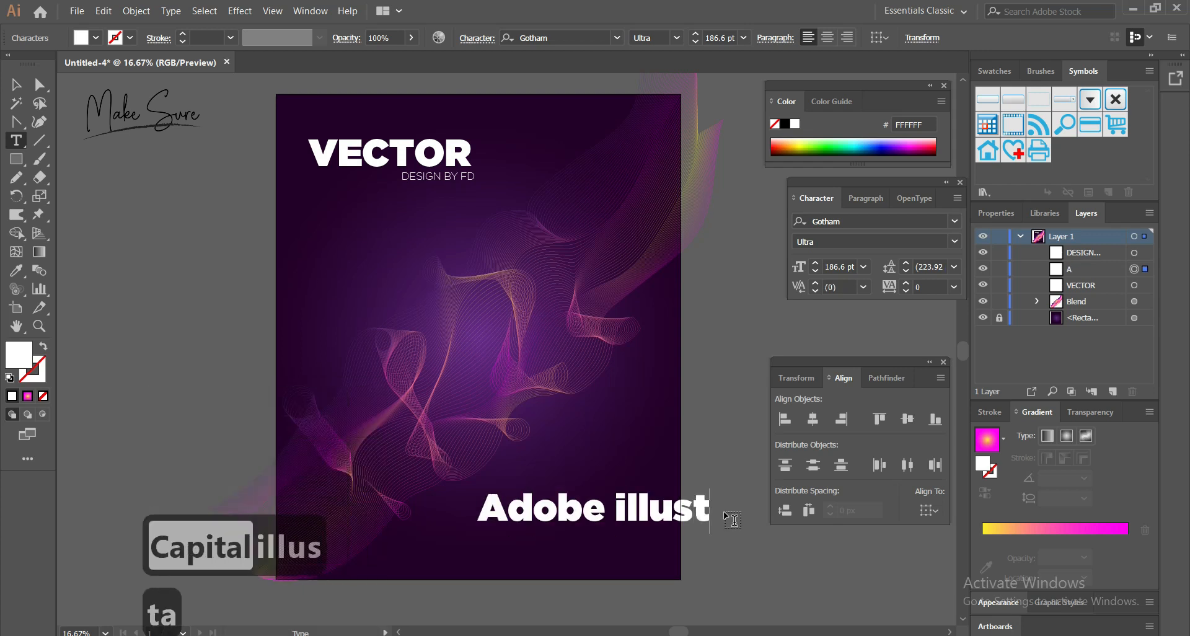
Break the lower text into two lines, with "illustator" below "Adobe"
left_click(16, 85)
left_click(17, 140)
left_click(610, 512)
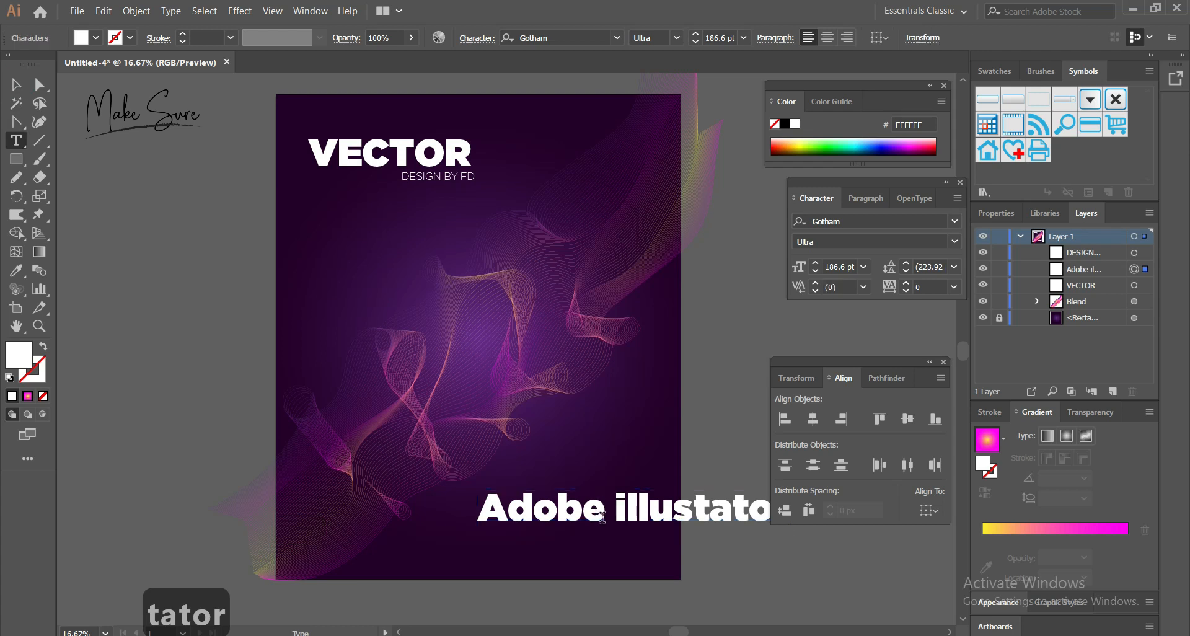
key("BackSpace")
key("Return")
Set the two-line text's font size to 160 pt and its leading to 133 pt
left_click_drag(648, 549, 478, 496)
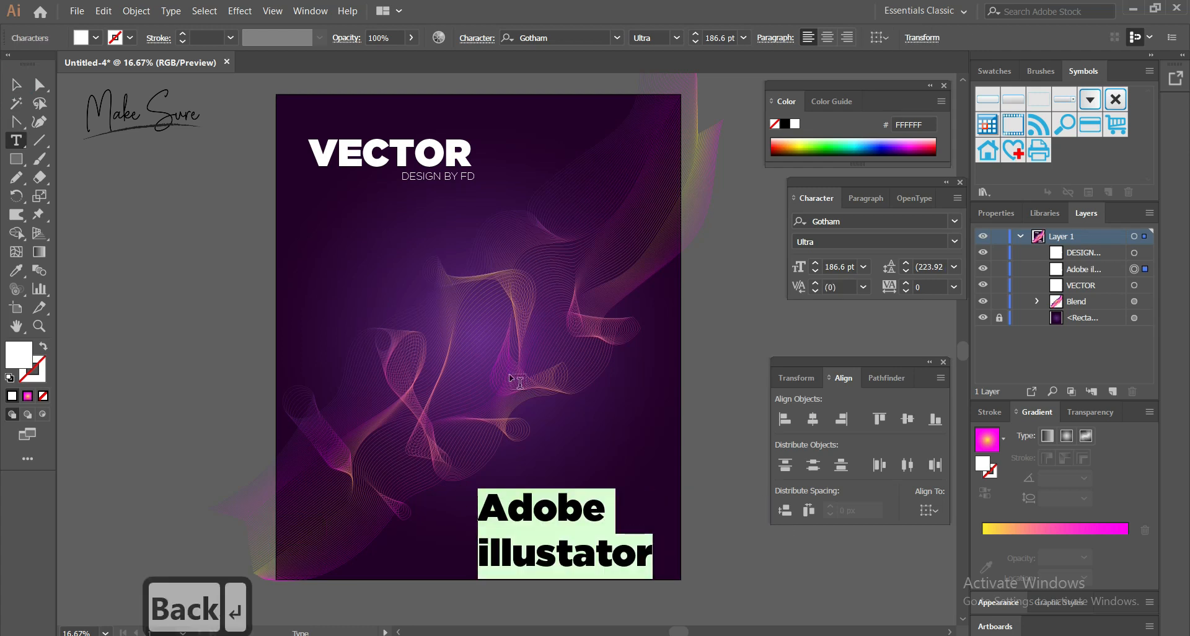
scroll(708, 39, "down", 3)
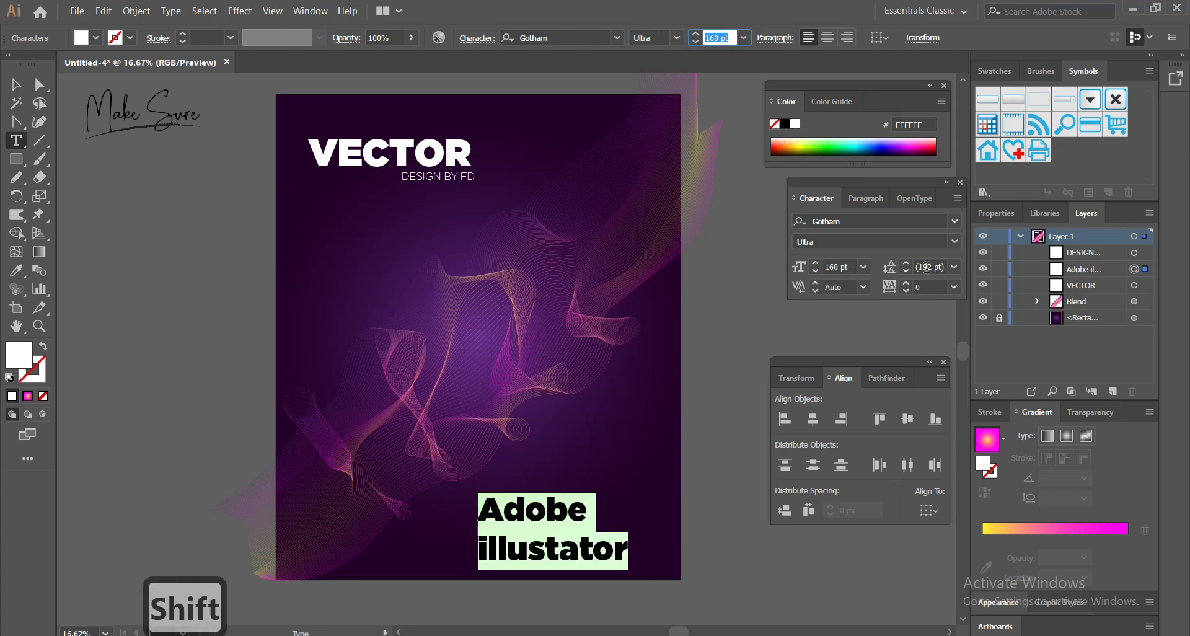
scroll(928, 267, "down", 5)
scroll(928, 267, "down", 7)
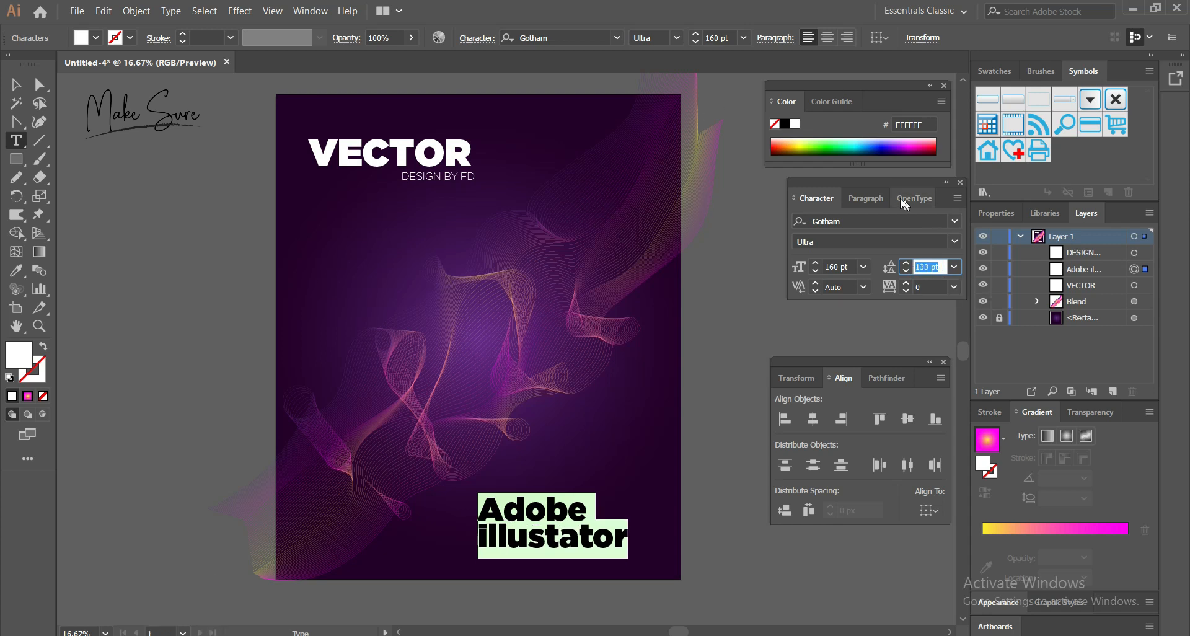
Right-align the two-line text and move it into the artboard's lower-right corner
left_click(863, 198)
left_click(851, 222)
key("Escape")
left_click_drag(449, 521, 629, 516)
Set the two-line text to Gotham Medium and convert it to uppercase
left_click(676, 38)
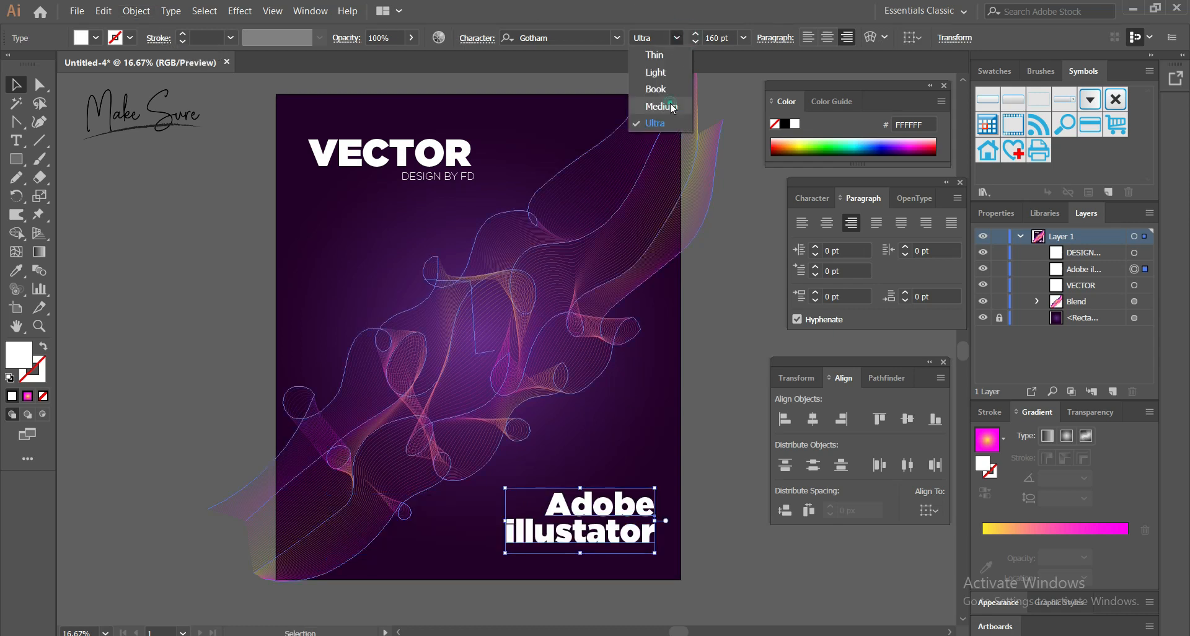
left_click(673, 108)
left_click(170, 11)
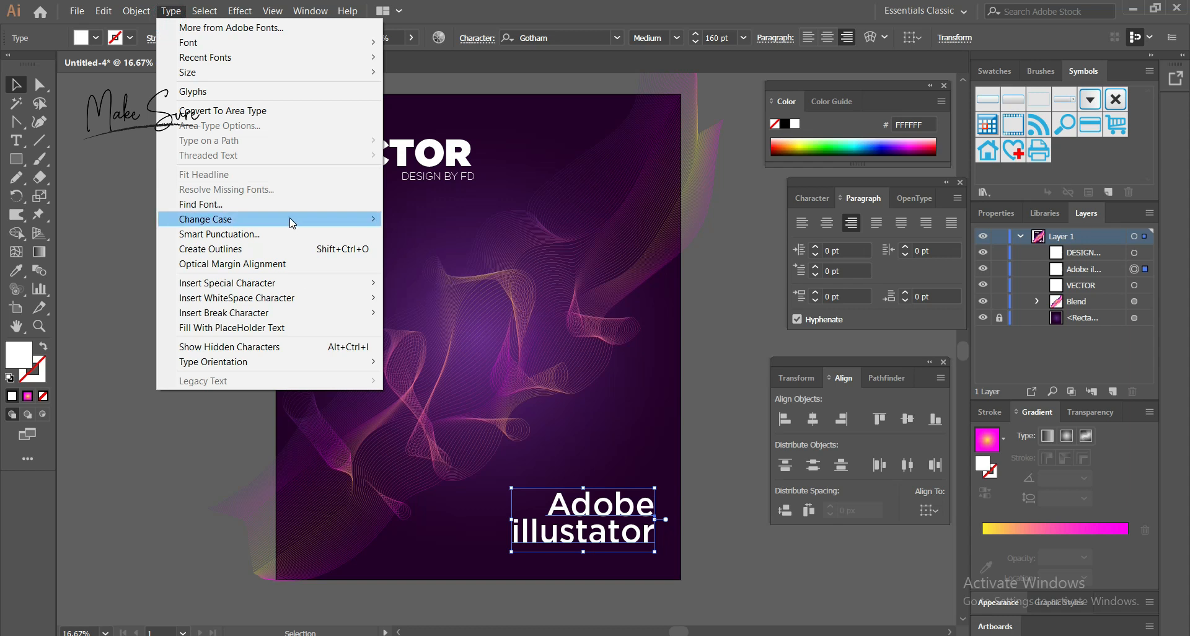
mouse_move(335, 221)
left_click(404, 221)
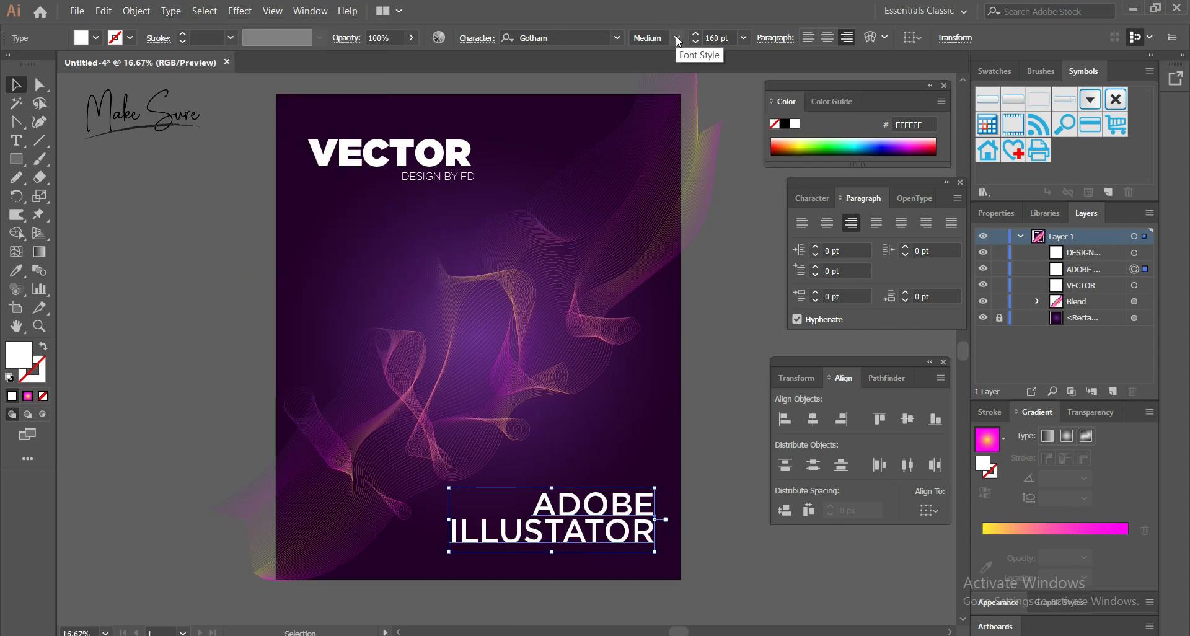
Give only the word ILLUSTATOR a thinner Gotham style than ADOBE and deselect the text
double_click(620, 531)
left_click_drag(654, 531, 387, 530)
left_click(674, 65)
left_click(16, 85)
left_click(179, 165)
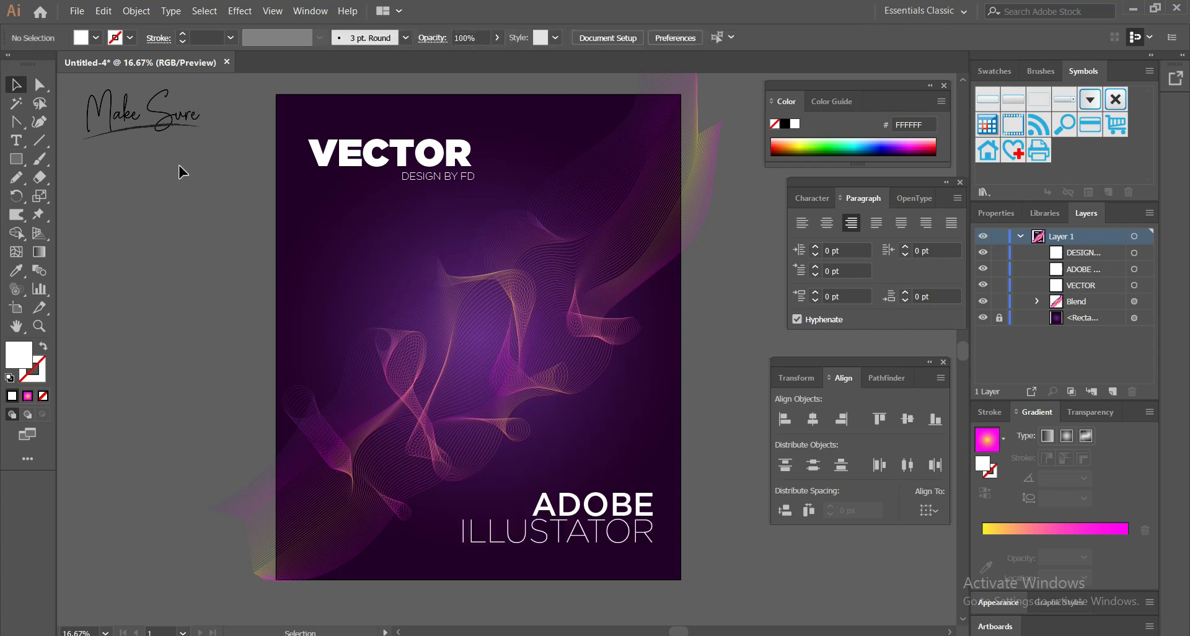
Draw a rectangle about 1498 × 668 px across the artboard's middle, with no fill and a white stroke
left_click_drag(16, 159, 57, 158)
left_click(57, 158)
left_click_drag(333, 270, 637, 405)
key("shift+x")
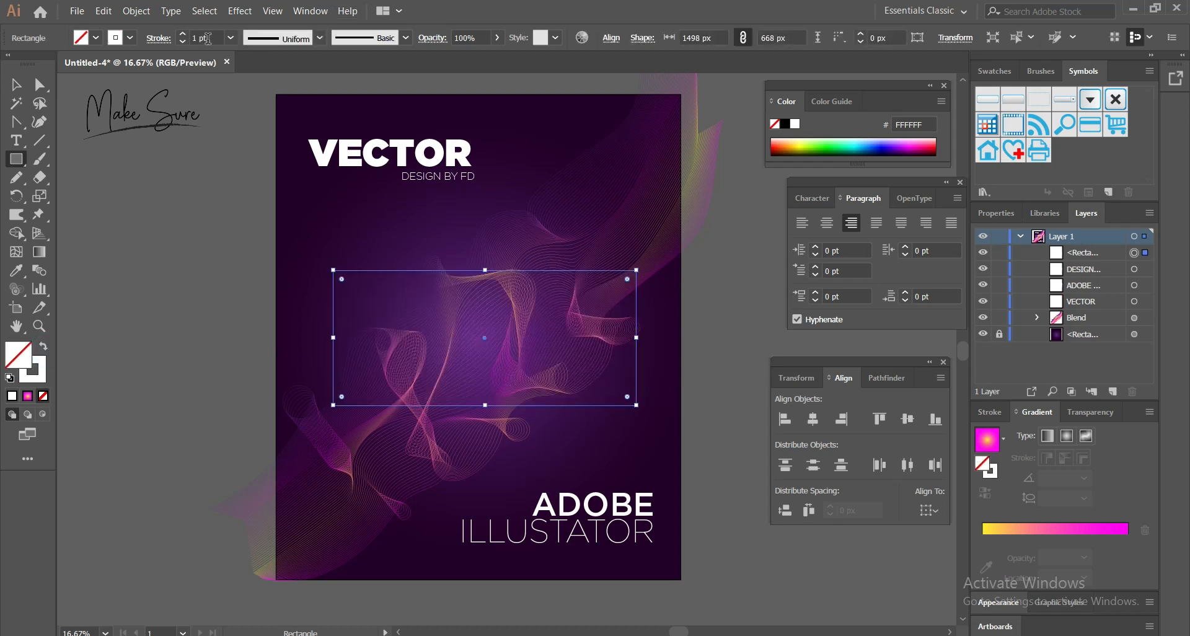
Set the rectangle's stroke weight to 14 pt
key("Up")
key("Up")
key("Up")
key("Up")
key("Up")
key("Up")
key("Up")
key("Up")
key("Up")
key("Up")
key("Up")
key("Up")
Scale the white frame down slightly around its center and deselect it
left_click(16, 85)
mouse_move(383, 194)
left_mouse_down()
mouse_move(632, 285)
mouse_move(636, 271)
left_mouse_up()
left_click(708, 337)
left_click(637, 290)
left_click(744, 333)
left_click(636, 406)
left_click_drag(636, 270, 621, 278)
left_click(712, 337)
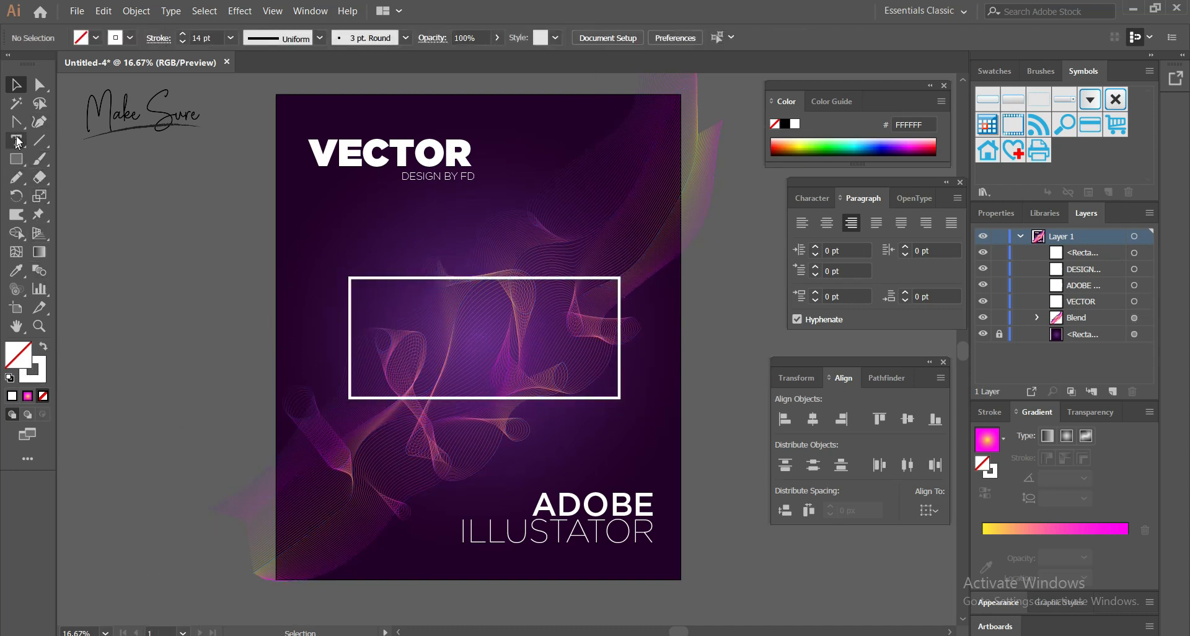
Add the point text "Make Sure" on the empty canvas beside the artboard
key("t")
left_click(197, 325)
type("Maek")
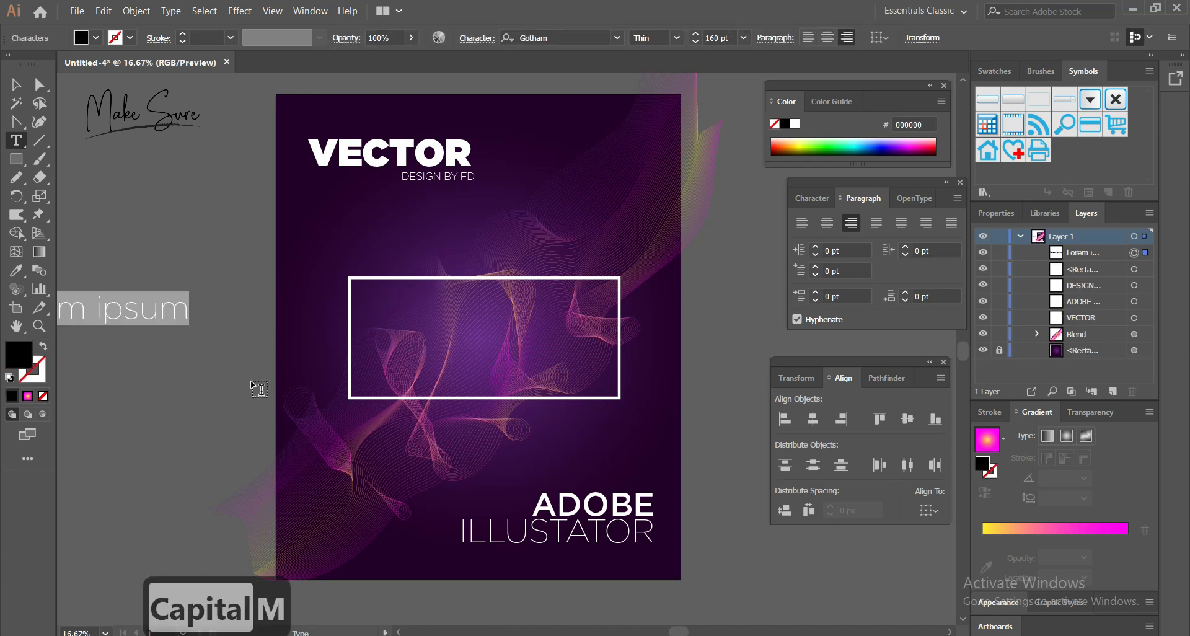
key("BackSpace")
key("BackSpace")
type("ke")
key("BackSpace")
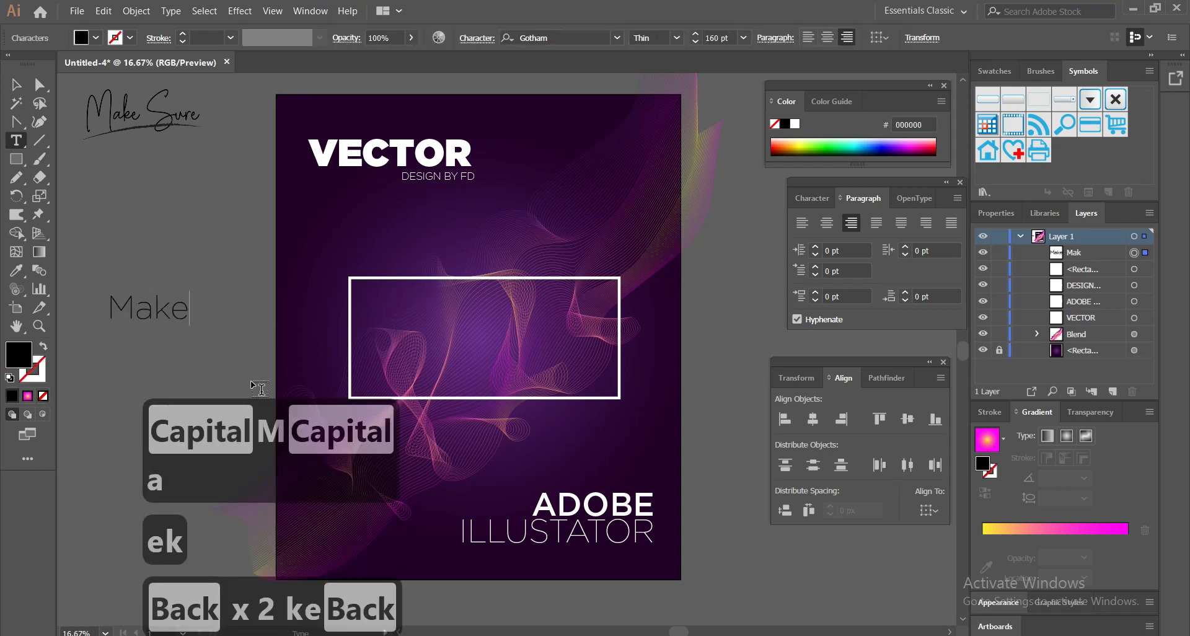
type("e Sure")
Move the "Make Sure" text inside the frame and give it a white fill
left_click(16, 84)
left_click_drag(157, 319, 523, 369)
left_click(94, 38)
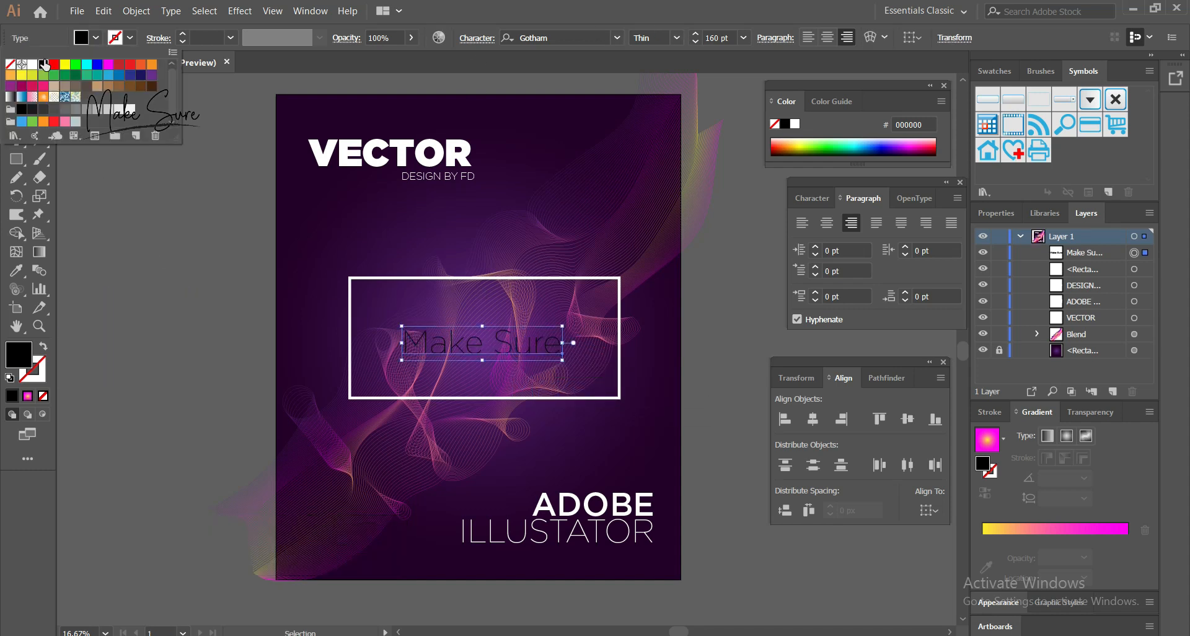
left_click(28, 64)
left_click(145, 288)
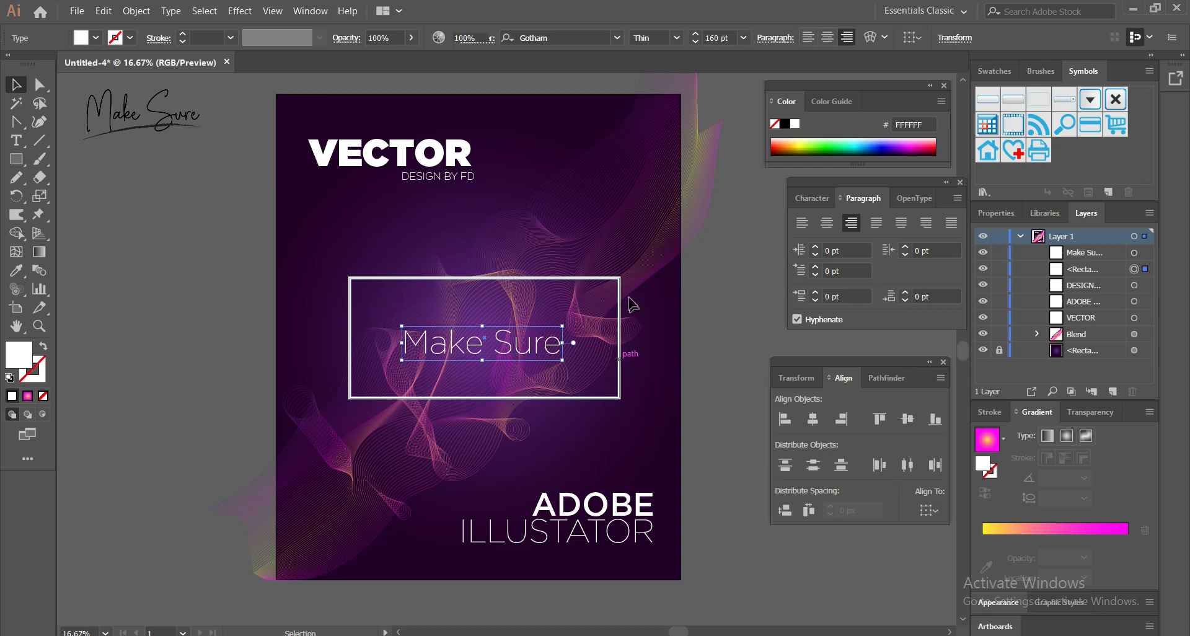
Shrink the frame around its center to about 1216 × 542 px so it fits closer around the text
left_click(618, 362)
left_click_drag(618, 277, 608, 284)
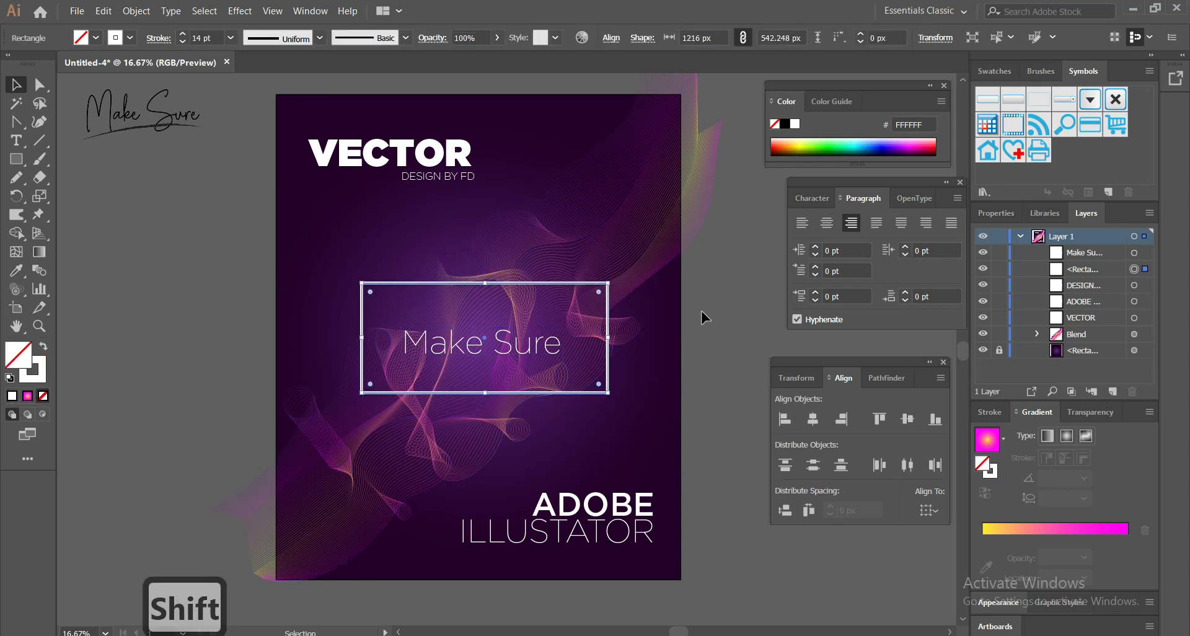
left_click(700, 311)
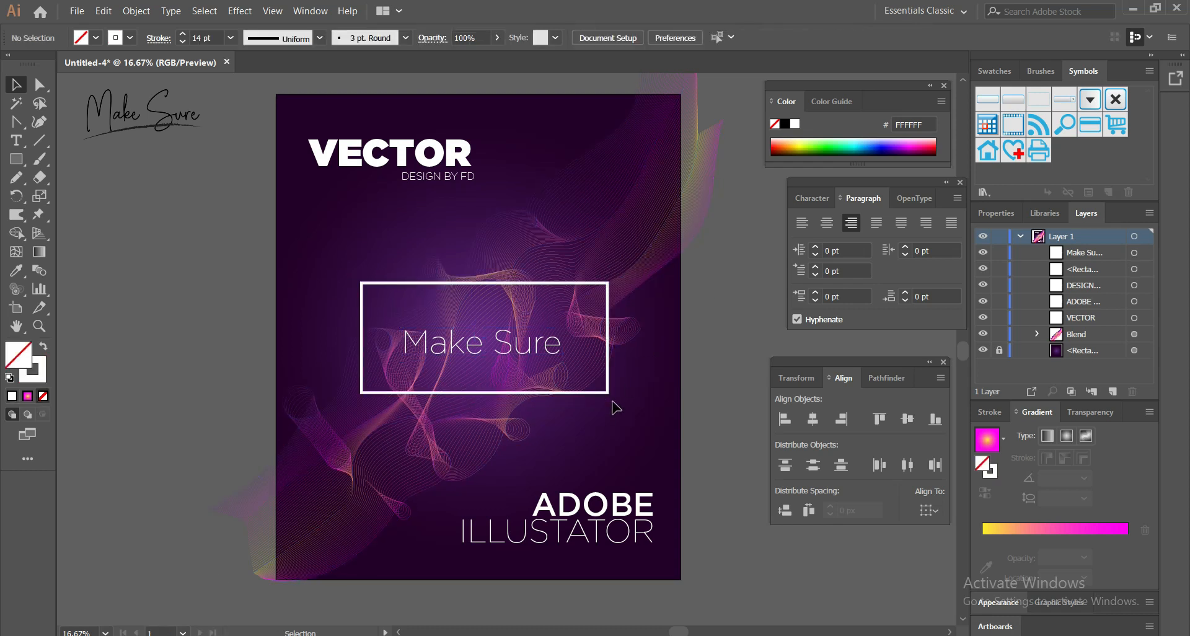
Scale the ADOBE ILLUSTATOR text down slightly toward its lower-right corner and deselect it
left_click_drag(459, 486, 471, 493)
left_click(633, 458)
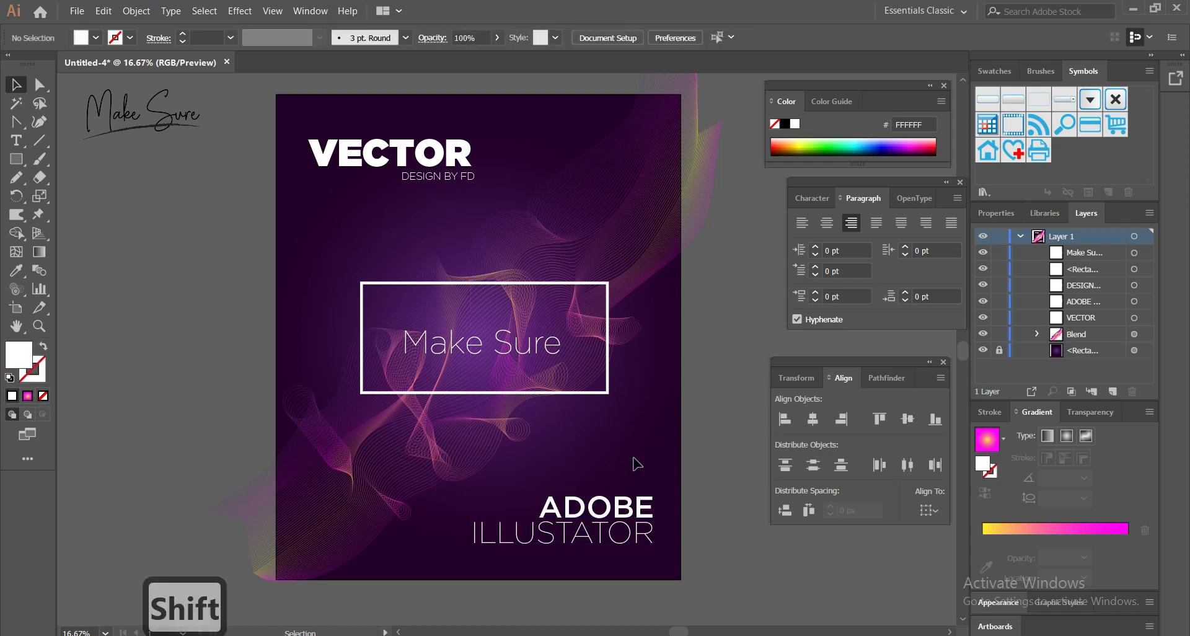
Group the "Make Sure" text with its frame and center the group horizontally on the artboard
left_click(581, 347, "shift")
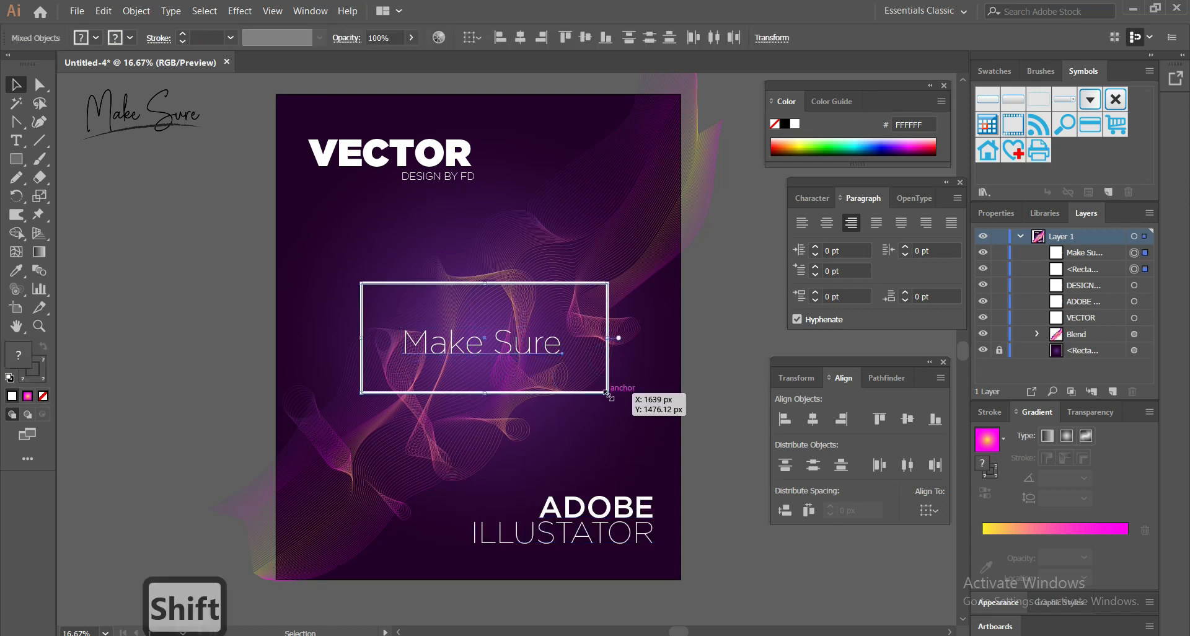
key("ctrl+g")
left_click(928, 509)
left_click(939, 562)
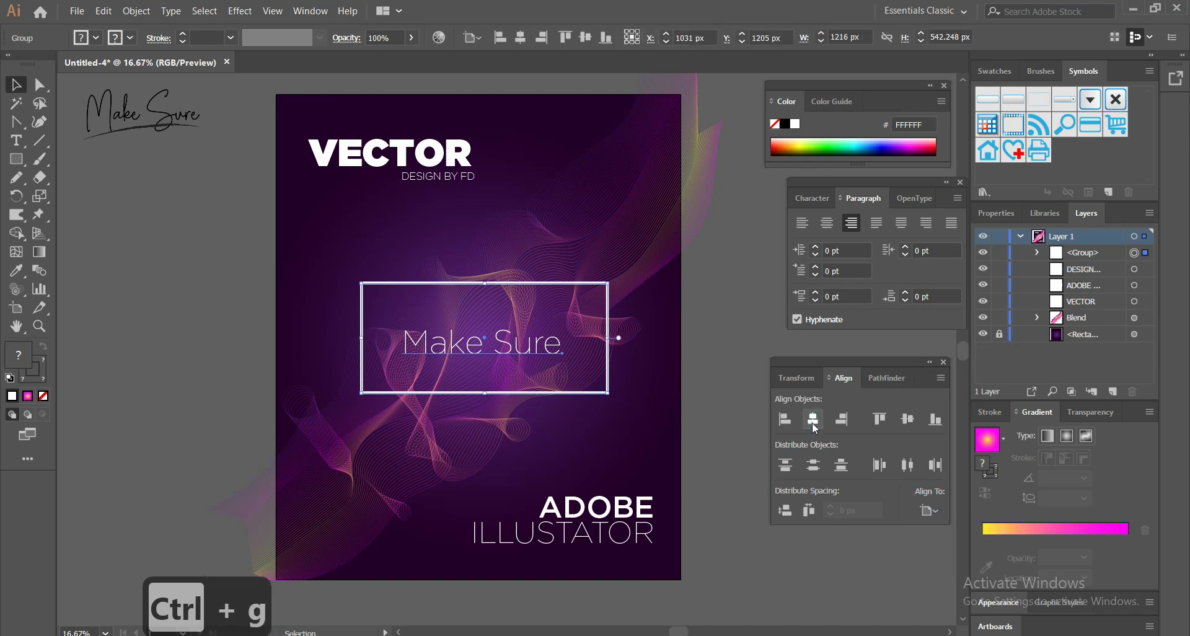
left_click(813, 419)
Isolate the group, shift the "Make Sure" text slightly right to center it in the frame, and exit isolation
left_click(539, 351)
double_click(540, 350)
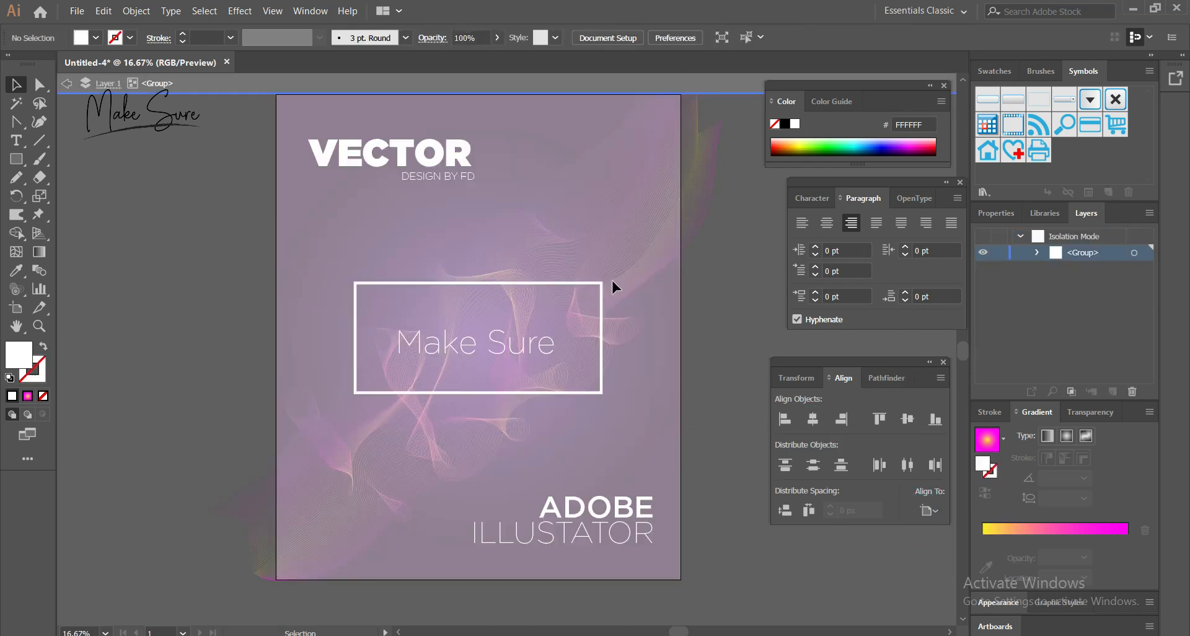
double_click(687, 412)
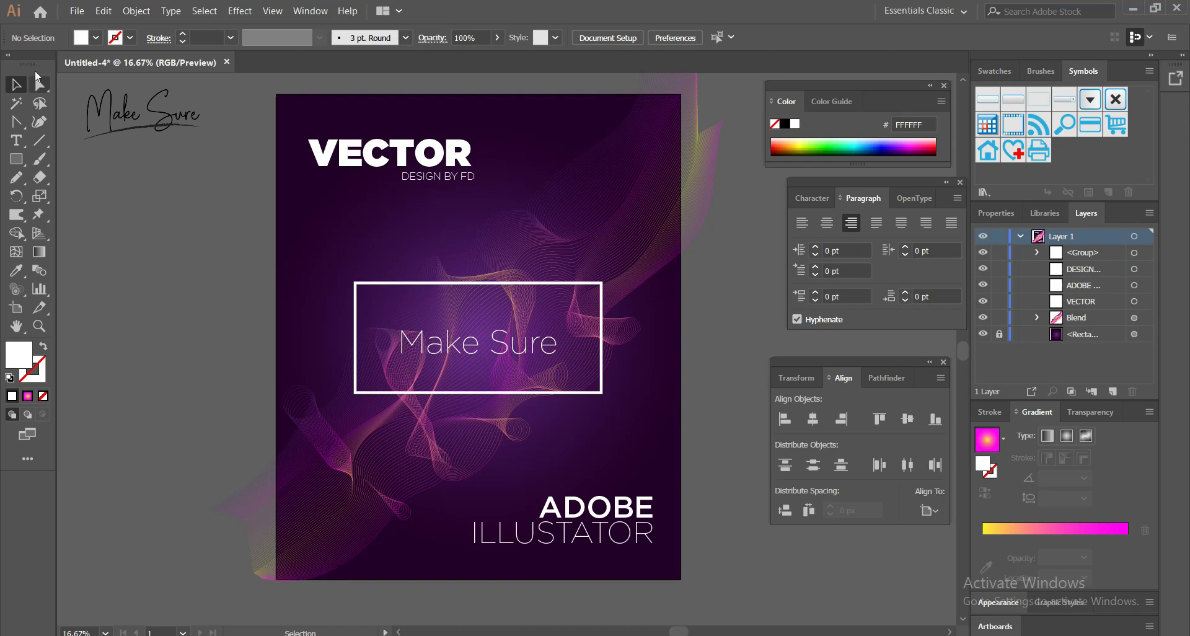
Group all the unlocked artwork and clip it to the artboard with an artboard-sized rectangle as clipping mask
key("ctrl+a")
key("ctrl+g")
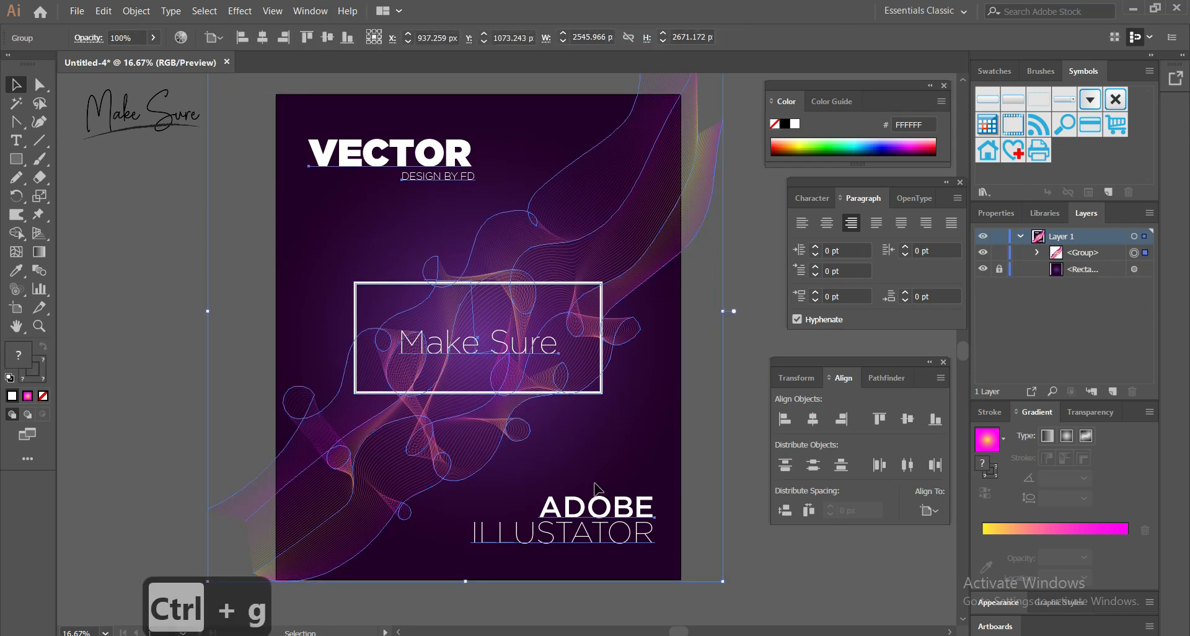
left_click(16, 160)
left_click_drag(275, 95, 679, 581)
key("v")
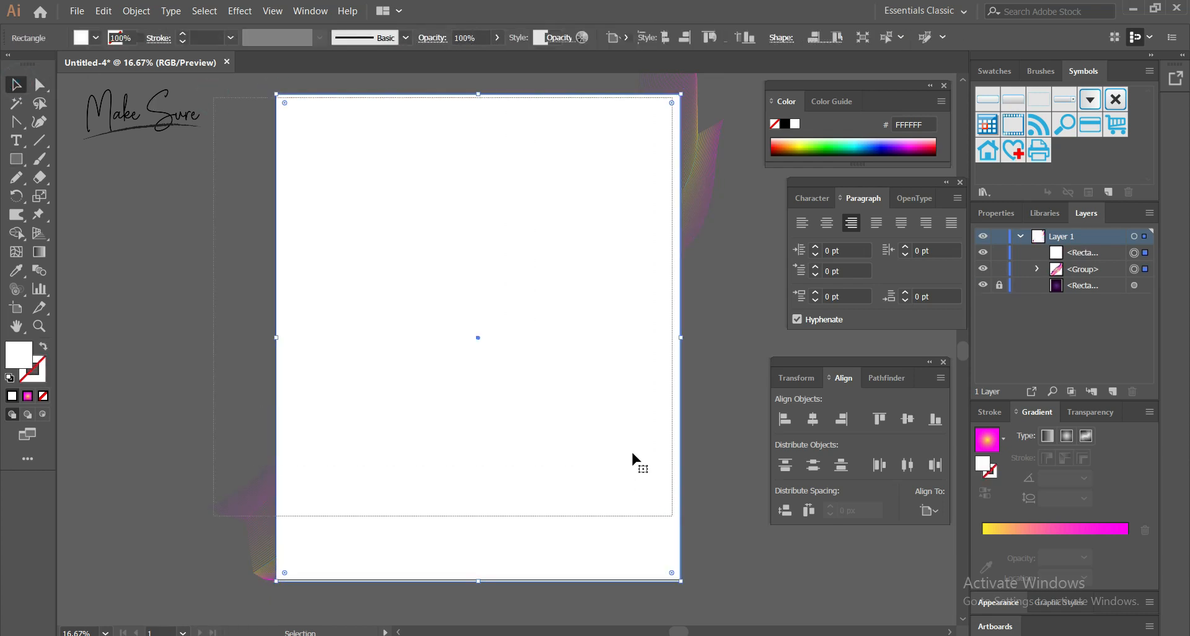
key("ctrl+a")
right_click(538, 316)
left_click(576, 411)
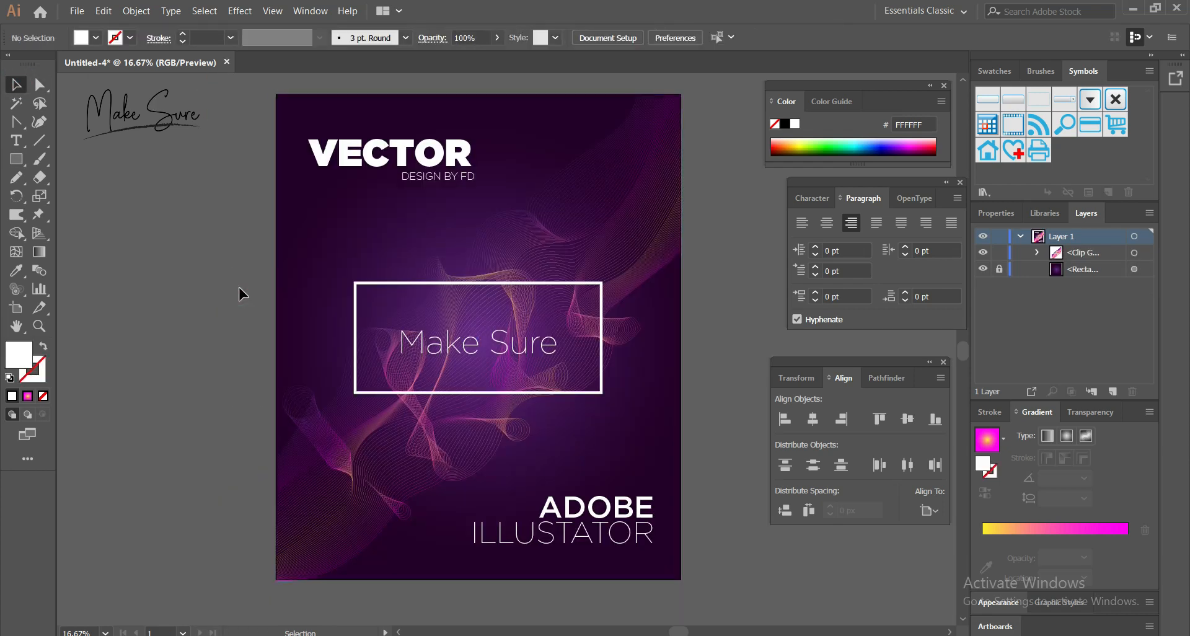